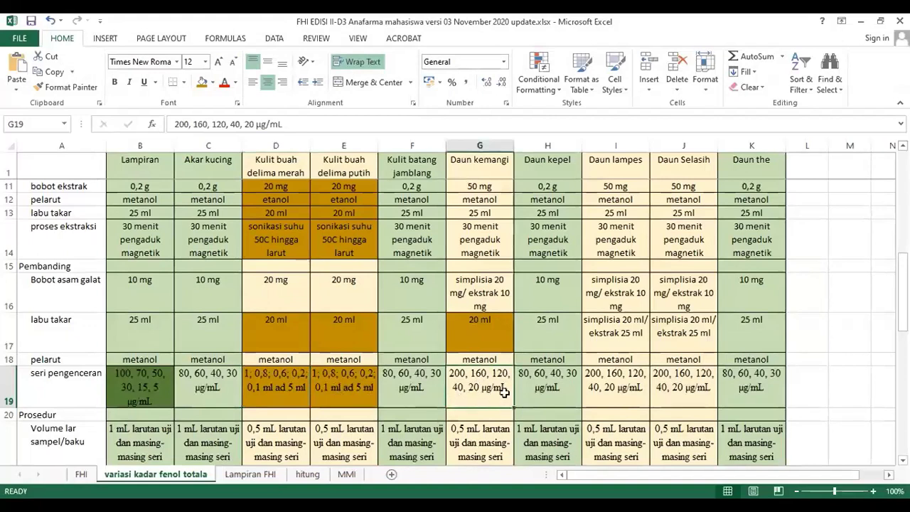
Review the Daun lampes dilution series and the sample/standard volumes in the Prosedur section for the green plant columns
left_click(608, 390)
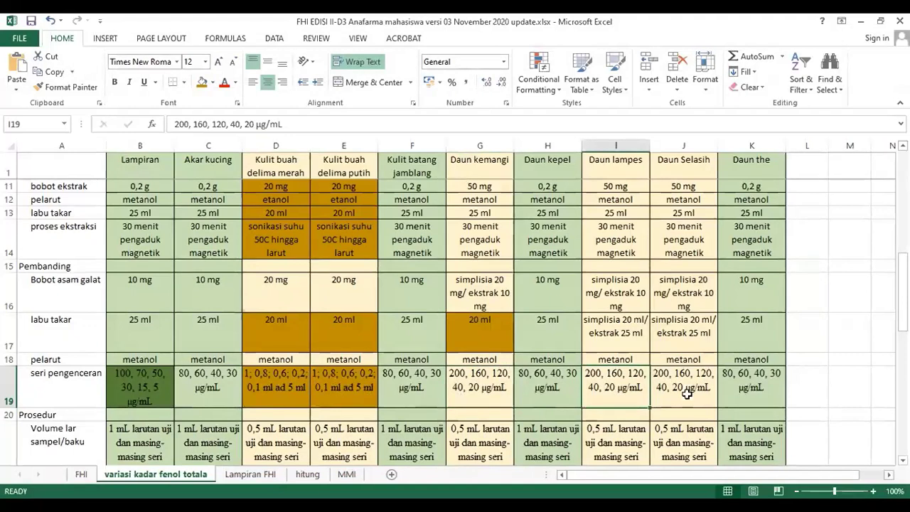
scroll(686, 393, "down", 2)
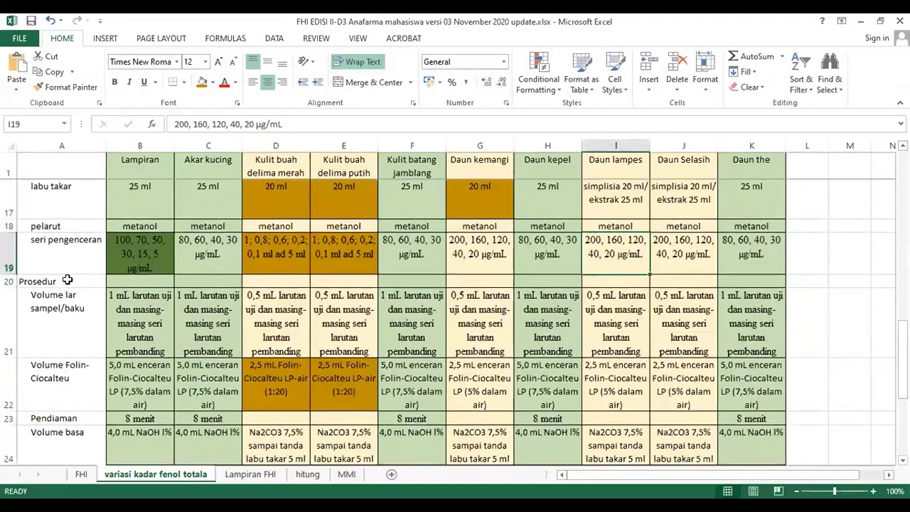
left_click(71, 281)
scroll(119, 316, "down", 1)
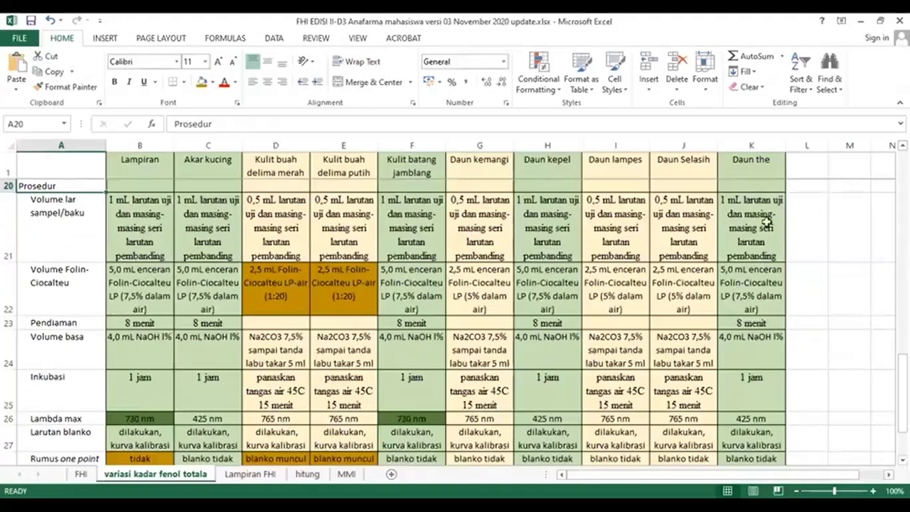
left_click(129, 228)
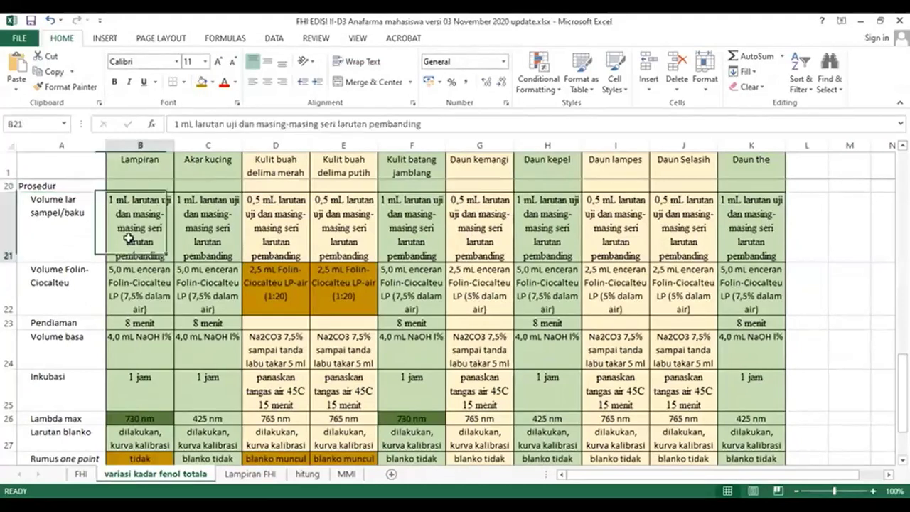
left_click(207, 229)
left_click(407, 230)
left_click(548, 228)
left_click(743, 224)
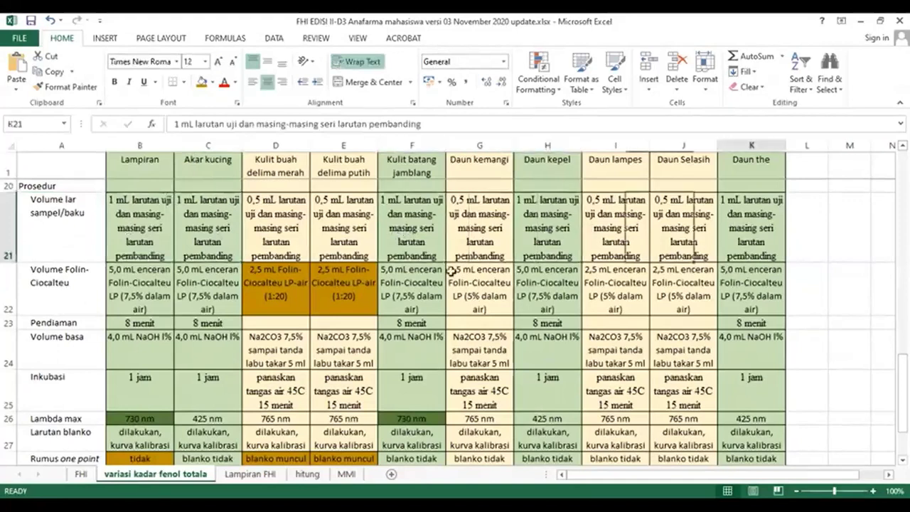
left_click(137, 228)
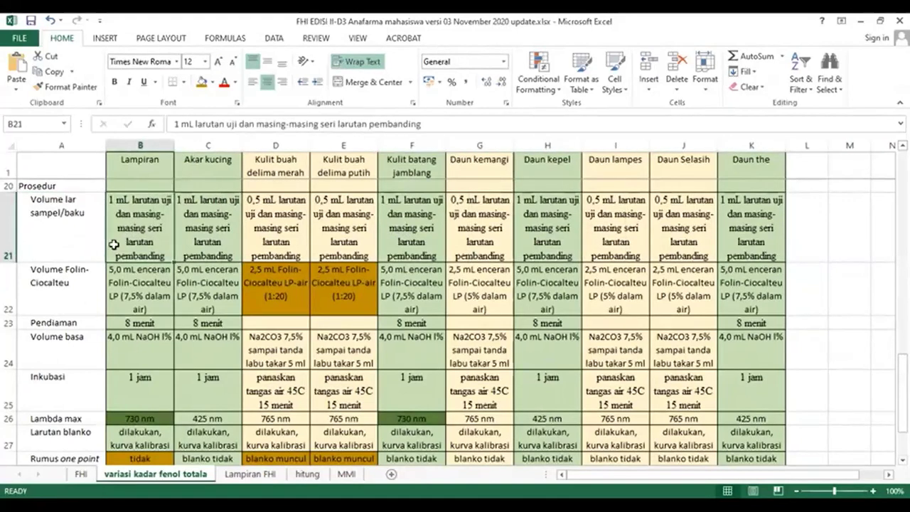
Examine the Lampiran procedure from Folin-Ciocalteu volume through standing time, base volume and incubation to Lambda max
left_click(151, 302)
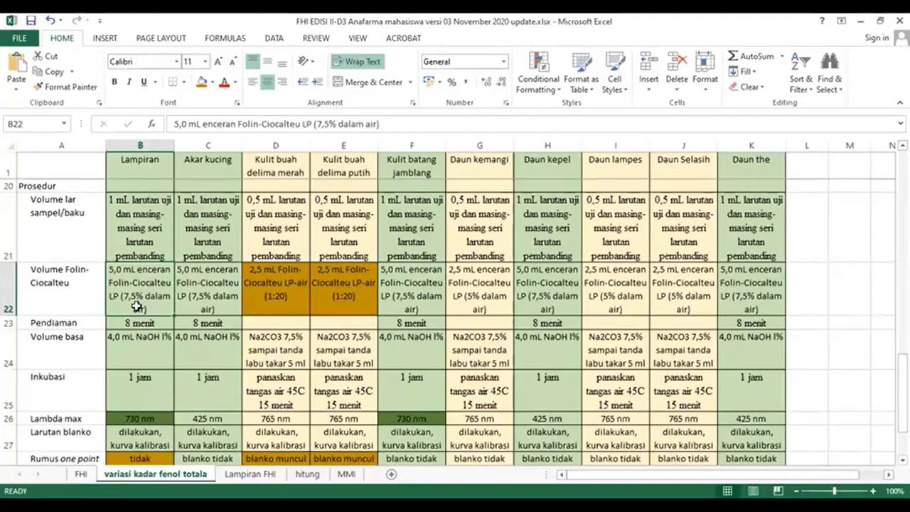
left_click_drag(137, 306, 162, 284)
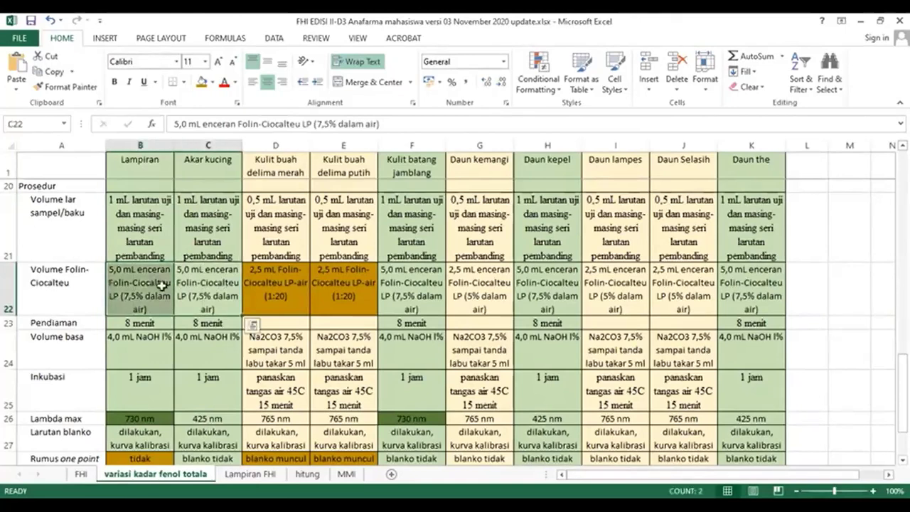
left_click(159, 299)
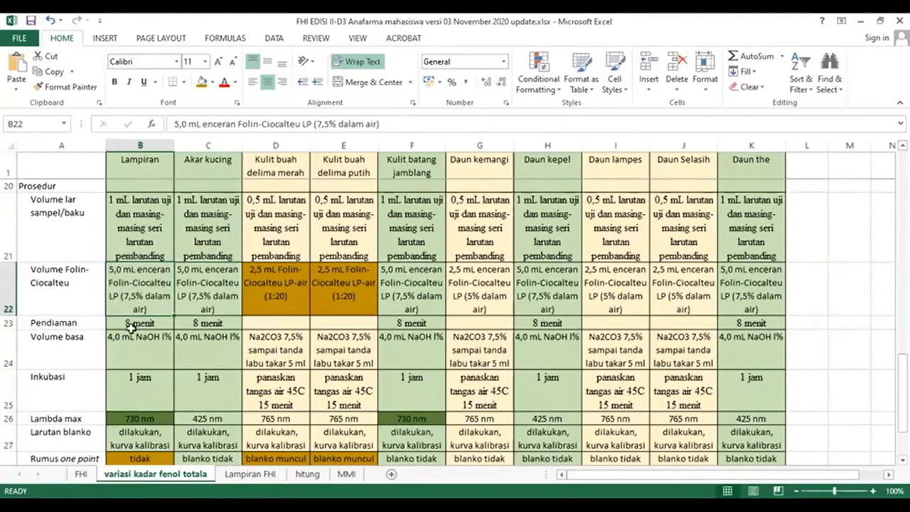
left_click(151, 324)
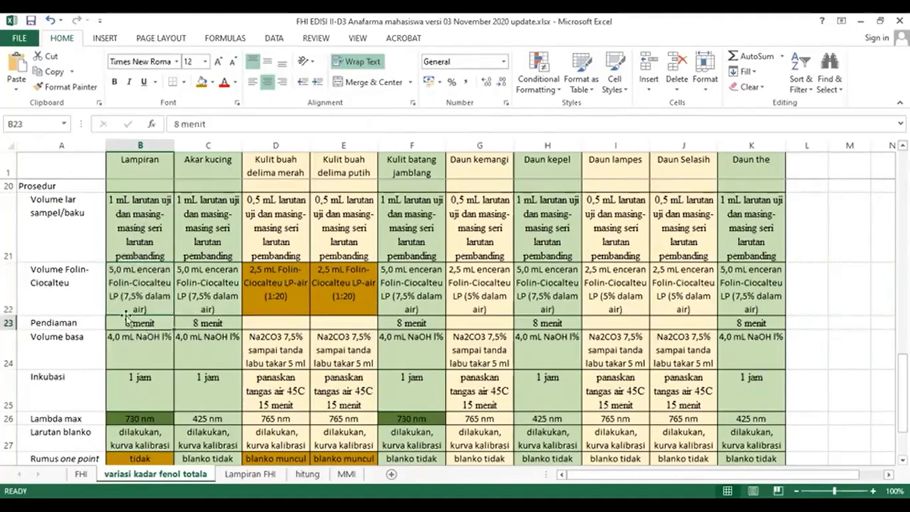
left_click_drag(140, 347, 178, 346)
left_click(144, 346)
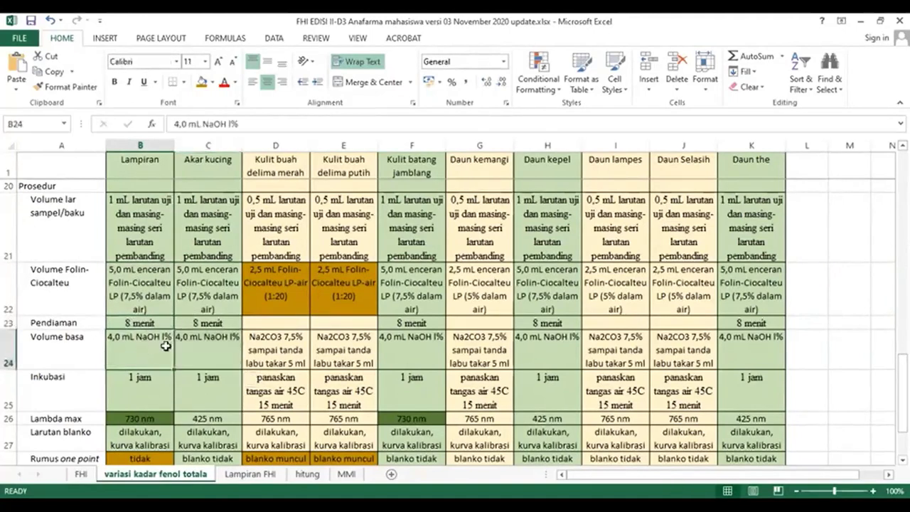
left_click(153, 391)
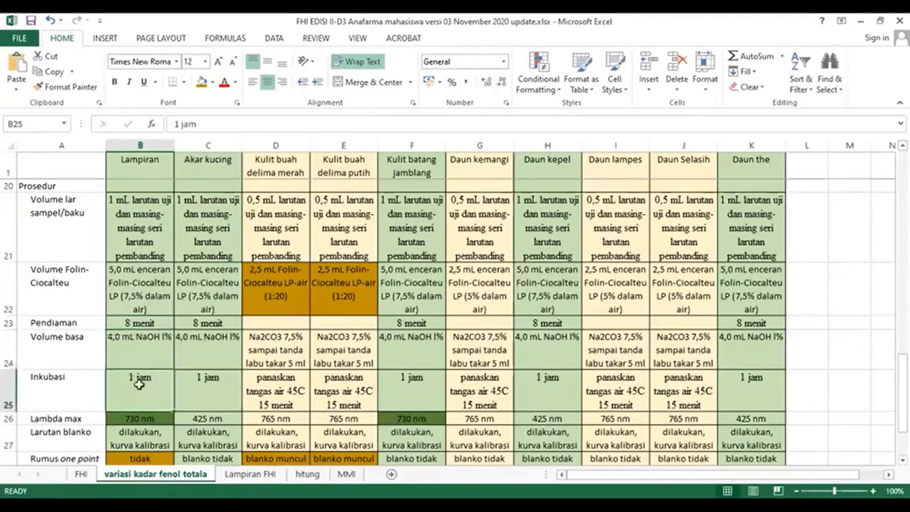
left_click(142, 420)
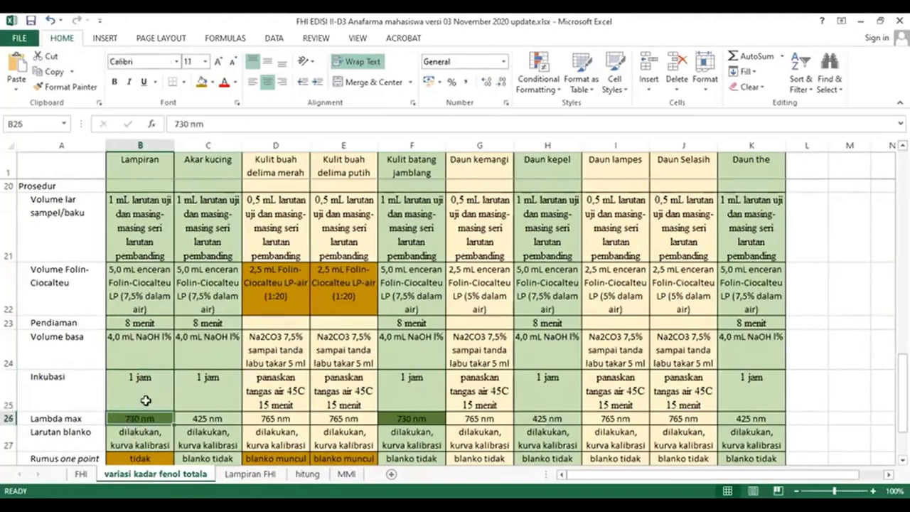
Examine the Akar kucing procedure and compare its Lambda max with the other green columns
left_click_drag(213, 233, 212, 398)
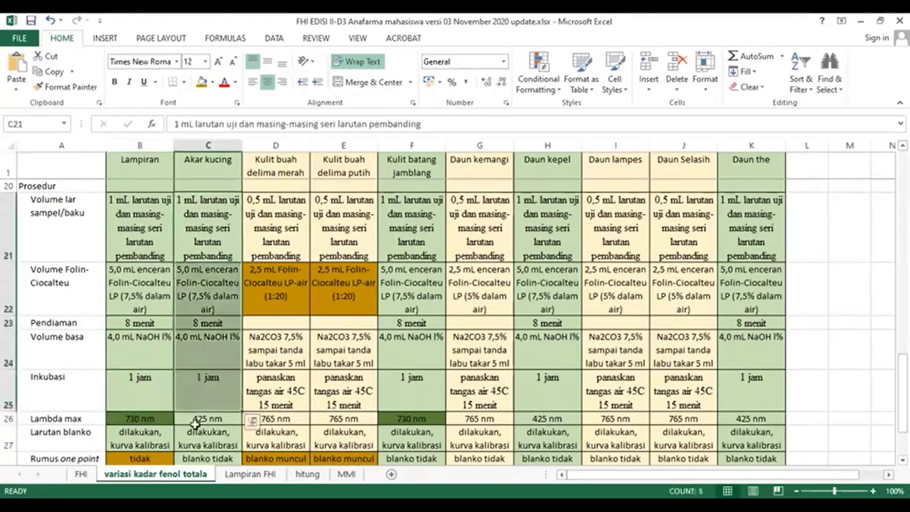
left_click(202, 421)
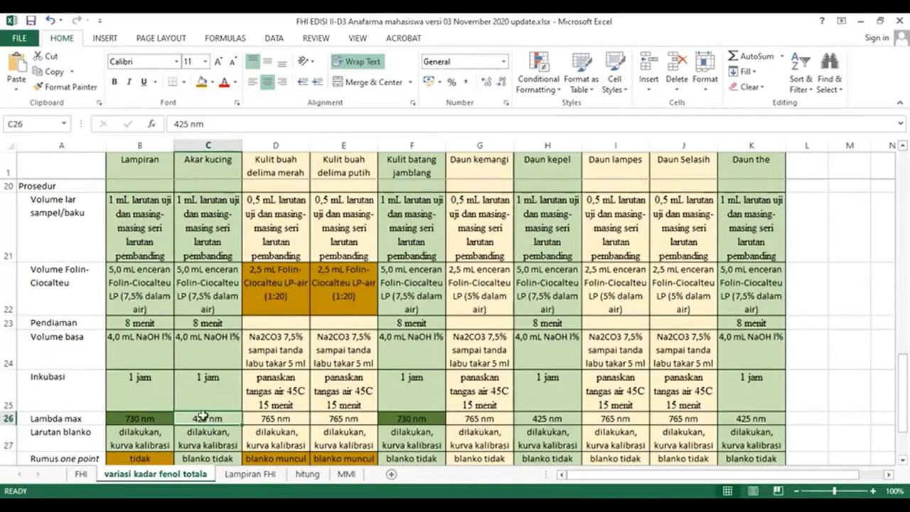
left_click(553, 418)
left_click(730, 417)
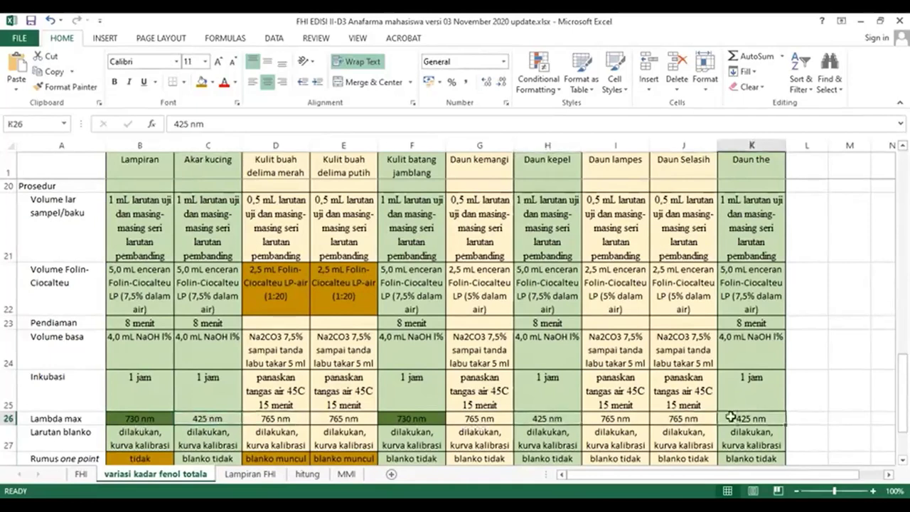
left_click(154, 419)
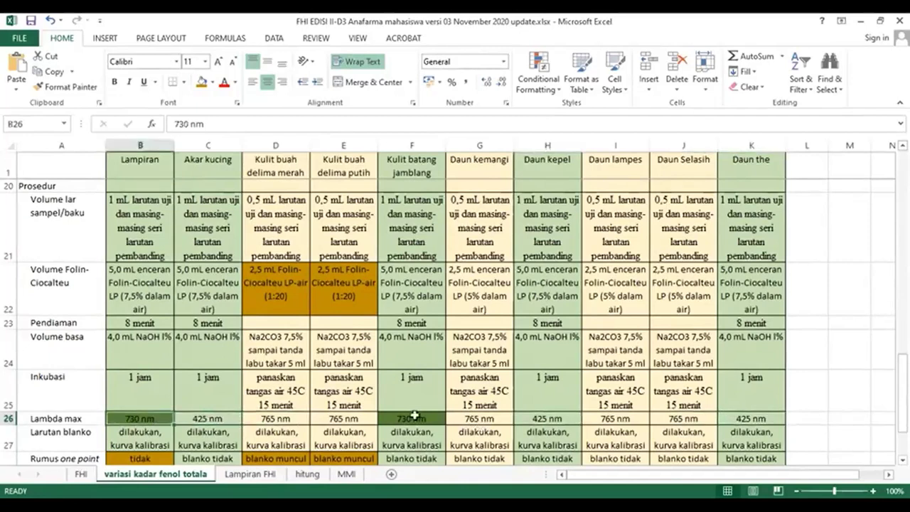
left_click(413, 418)
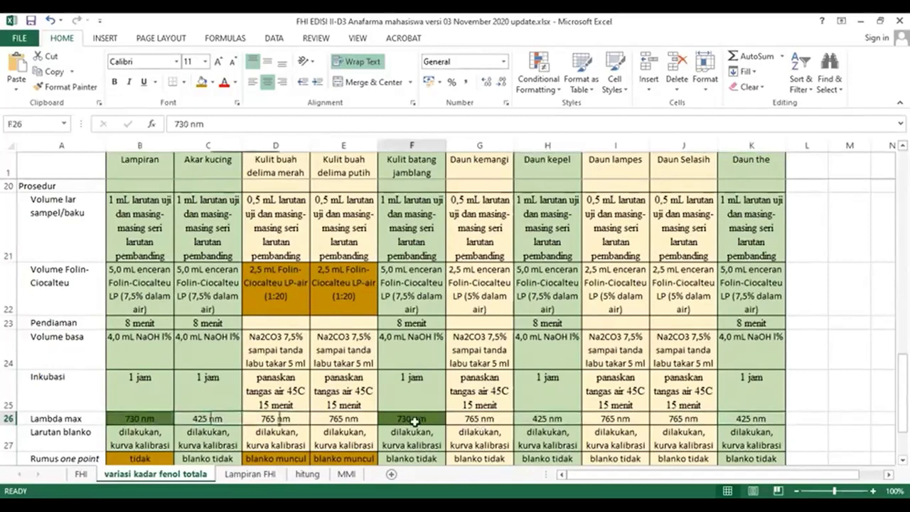
Compare the Kulit batang jamblang reagents with Lampiran and recheck the Lambda max of all green columns
left_click(411, 284)
left_click(167, 300)
left_click(372, 306)
left_click_drag(426, 290, 416, 420)
left_click(392, 423)
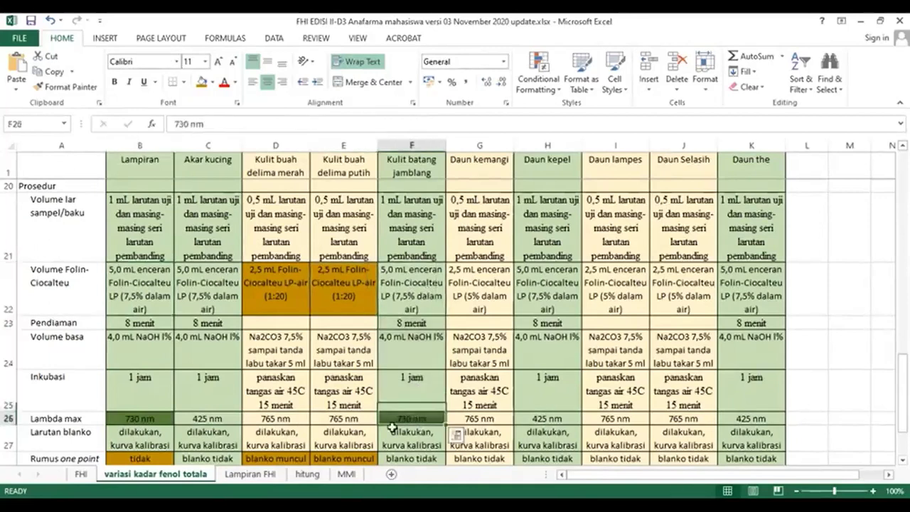
left_click(152, 419)
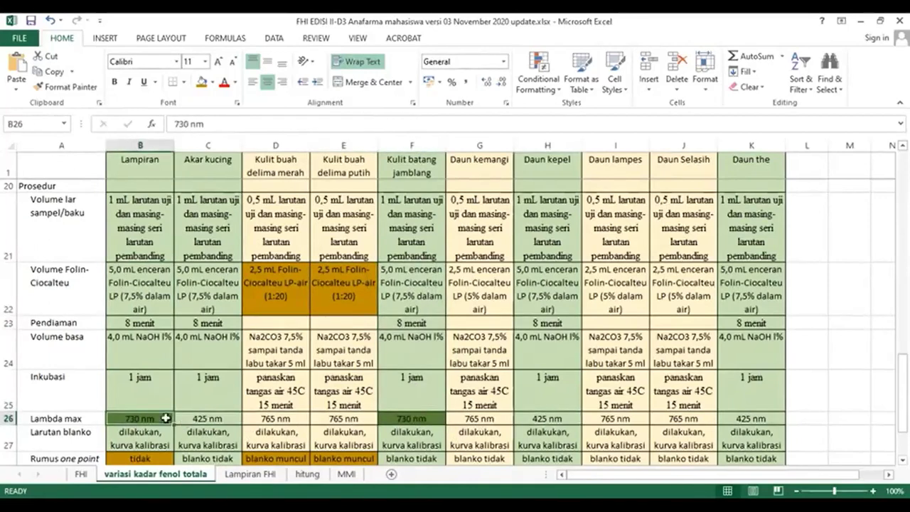
left_click(408, 420)
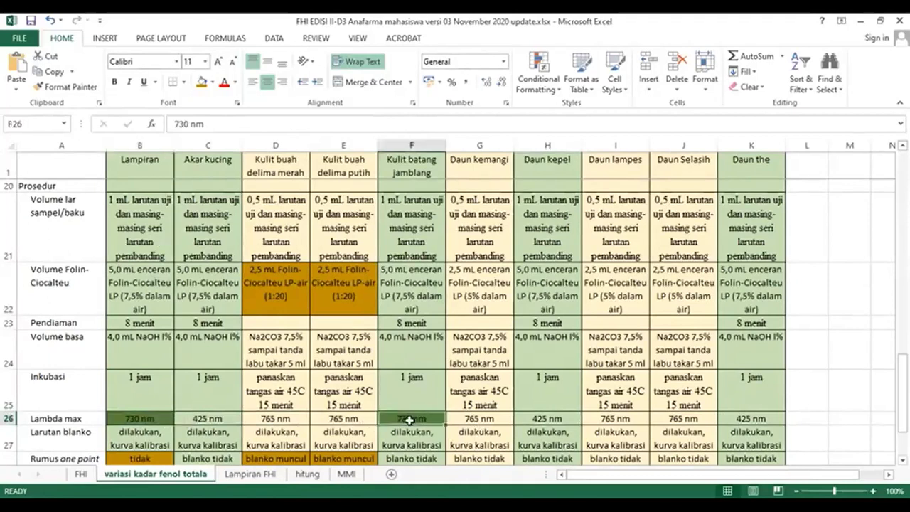
left_click(215, 418)
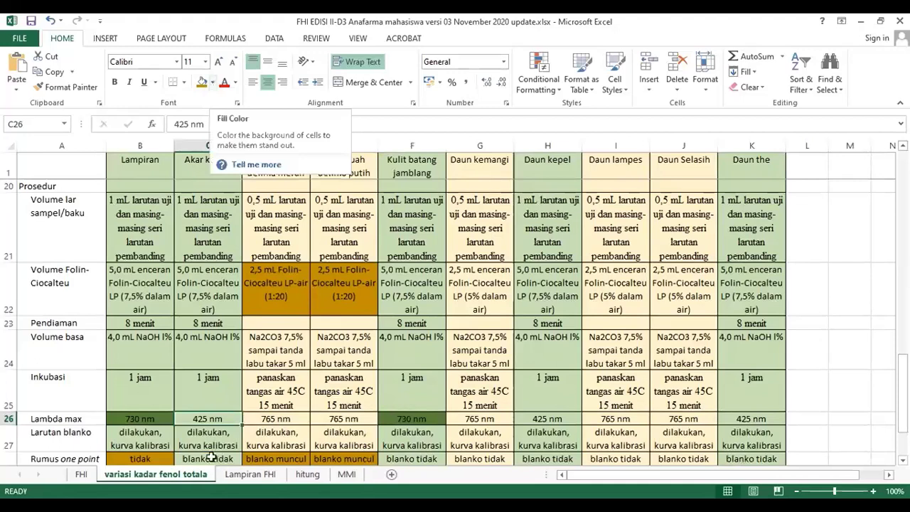
left_click(543, 420)
left_click(749, 419)
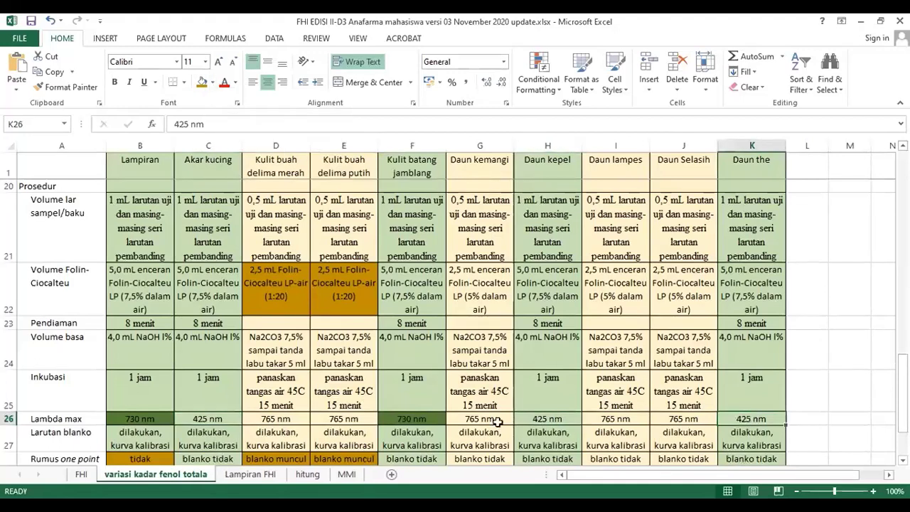
Look over the cream-coloured plant columns: both Kulit buah delima types, Daun kemangi, Daun lampes and Daun Selasih
left_click(292, 163)
left_click(343, 163)
left_click(472, 168)
left_click(610, 162)
left_click(693, 163)
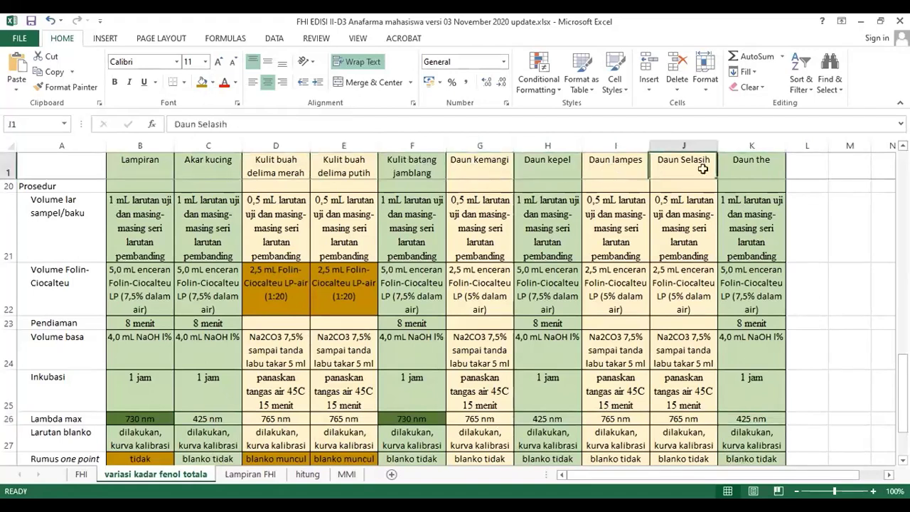
left_click(684, 145)
left_click(625, 144)
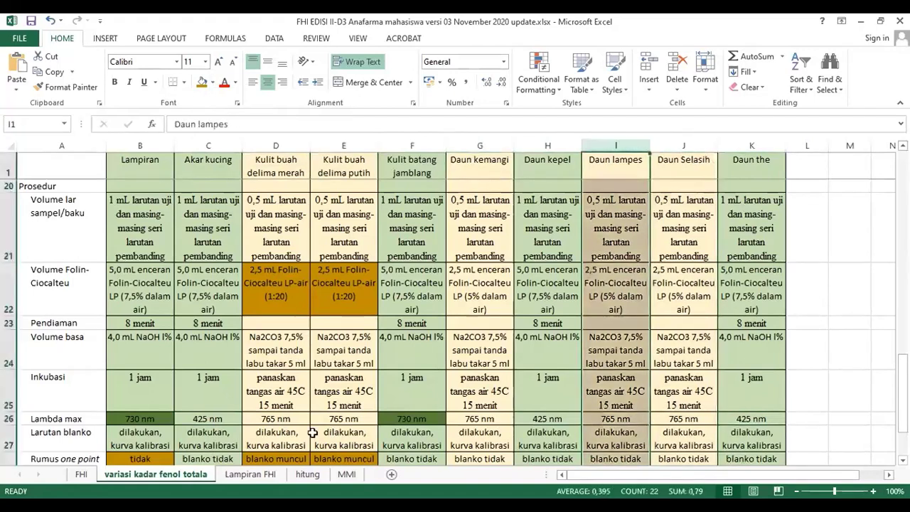
Examine the base volume, Folin-Ciocalteu volume and standing time for Kulit buah delima merah and putih
left_click(281, 344)
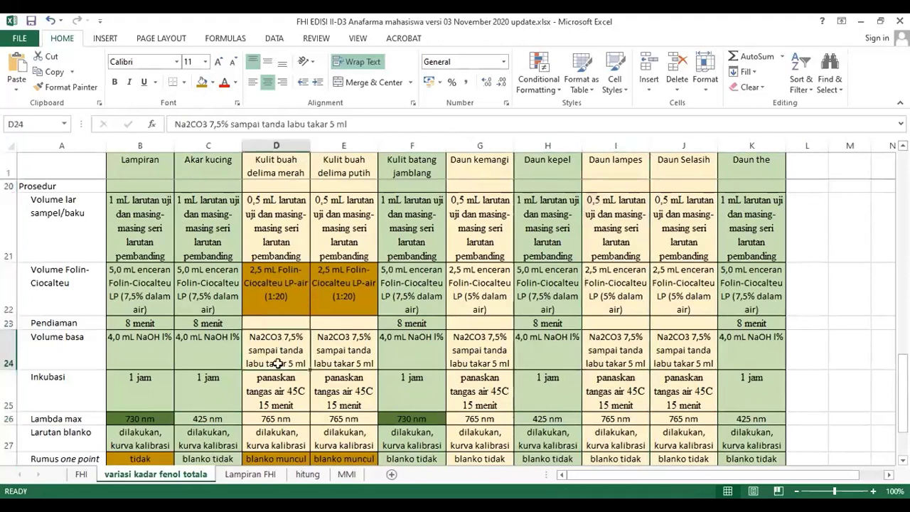
left_click(277, 288)
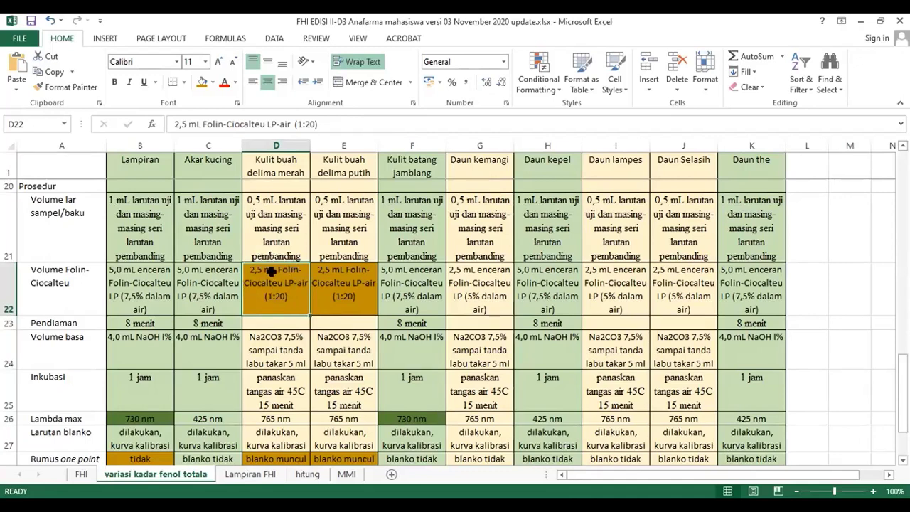
left_click(271, 325)
left_click_drag(342, 322, 361, 320)
left_click(294, 361)
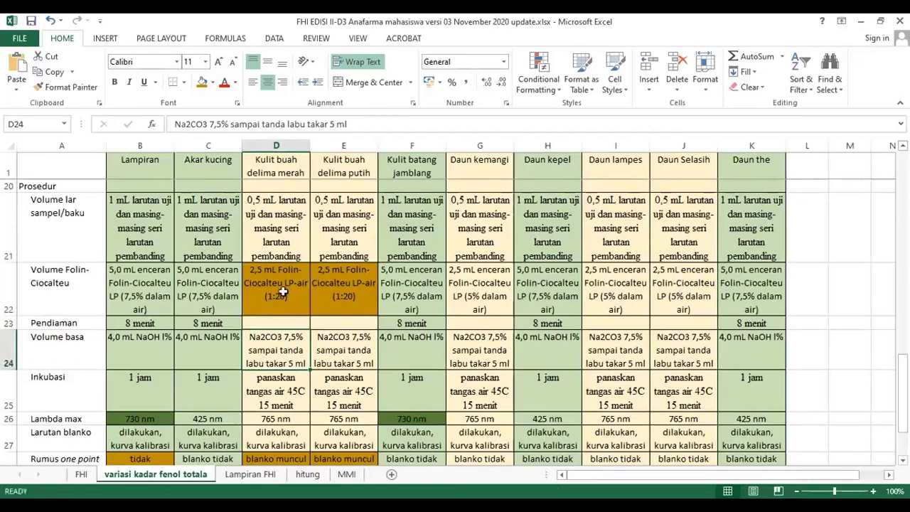
Compare the sample and Folin-Ciocalteu volumes of Lampiran with Kulit buah delima merah, and check the latter's Na2CO3 volume
left_click(122, 207)
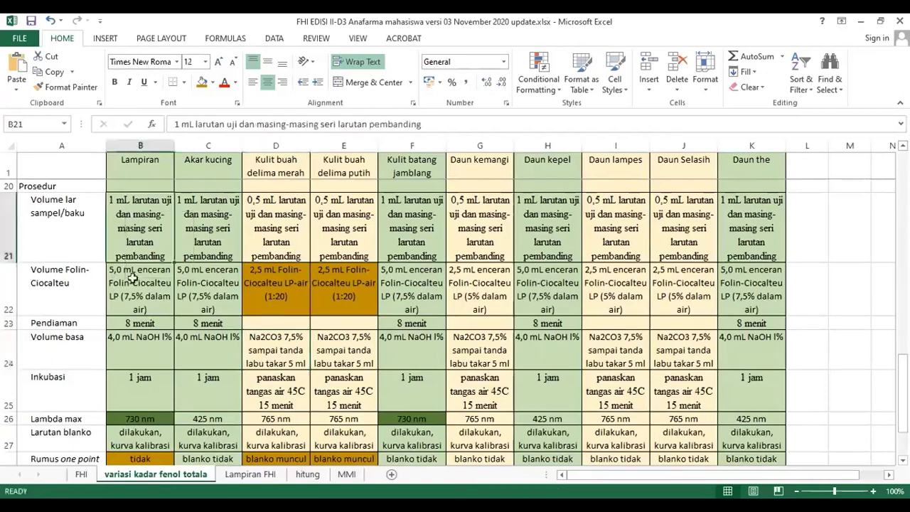
left_click(133, 278)
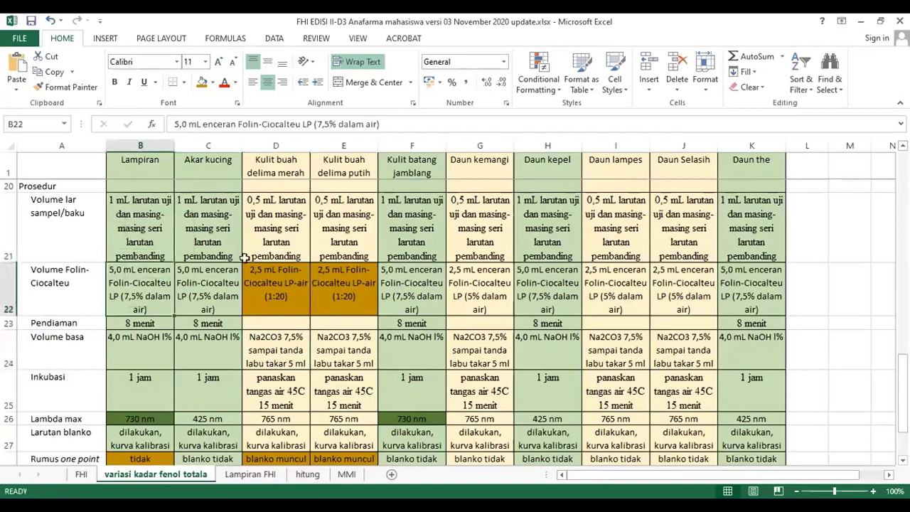
left_click(266, 214)
left_click(286, 294)
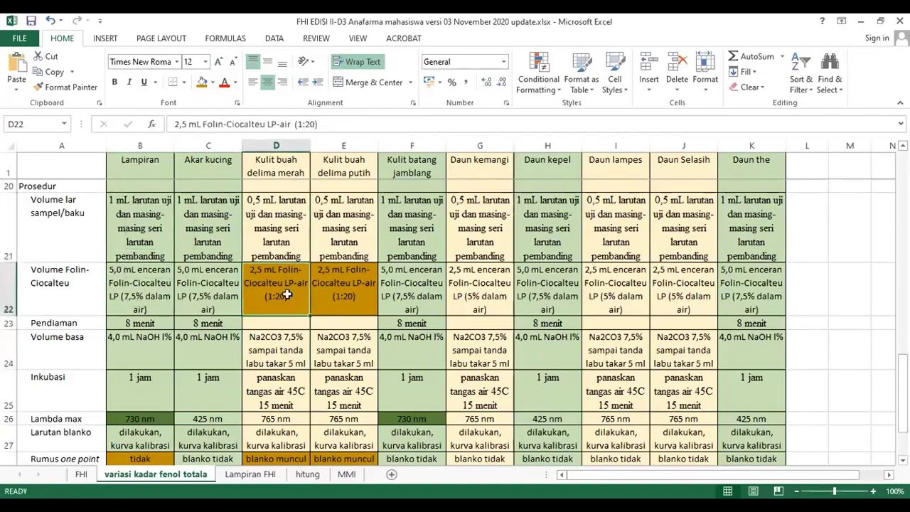
key("Right")
left_click_drag(270, 353, 370, 363)
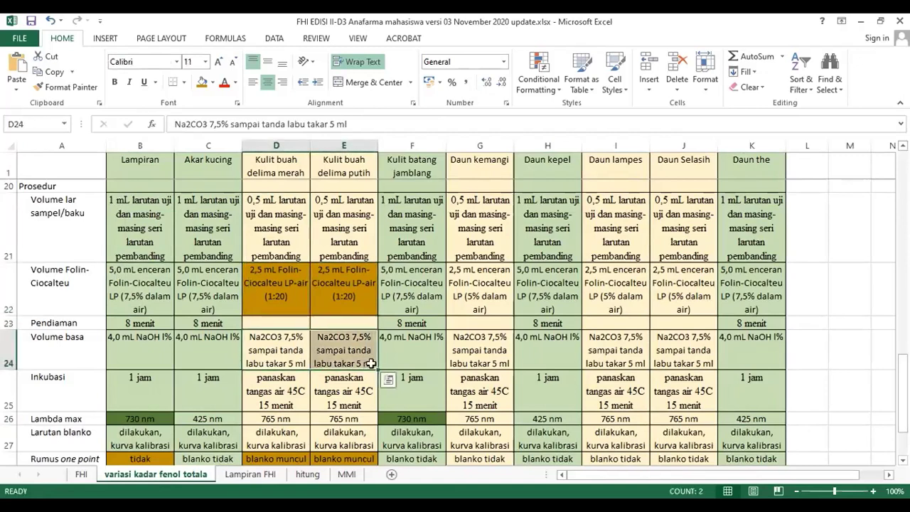
left_click(299, 362)
left_click_drag(324, 356, 295, 360)
left_click(301, 351)
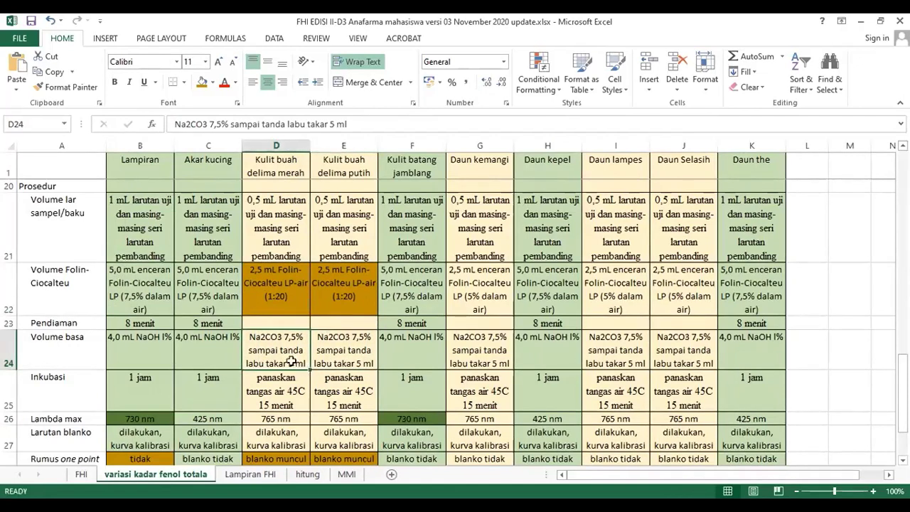
left_click(283, 207)
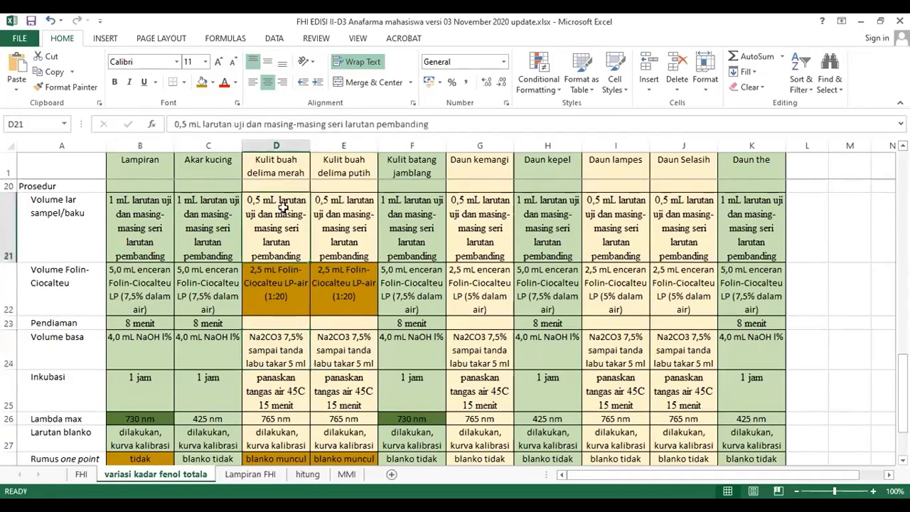
left_click(277, 283)
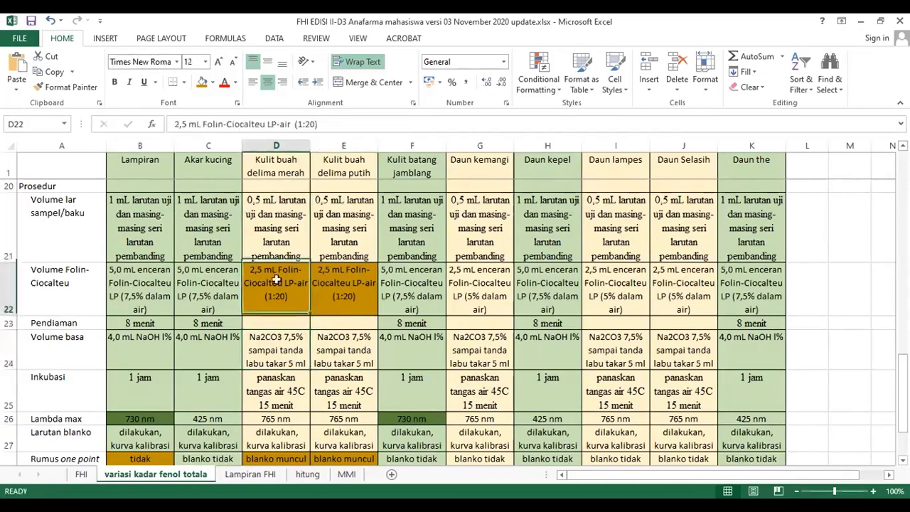
Compare the sample, Folin-Ciocalteu, standing time and base entries of Lampiran with those of Kulit buah delima merah
left_click(297, 353)
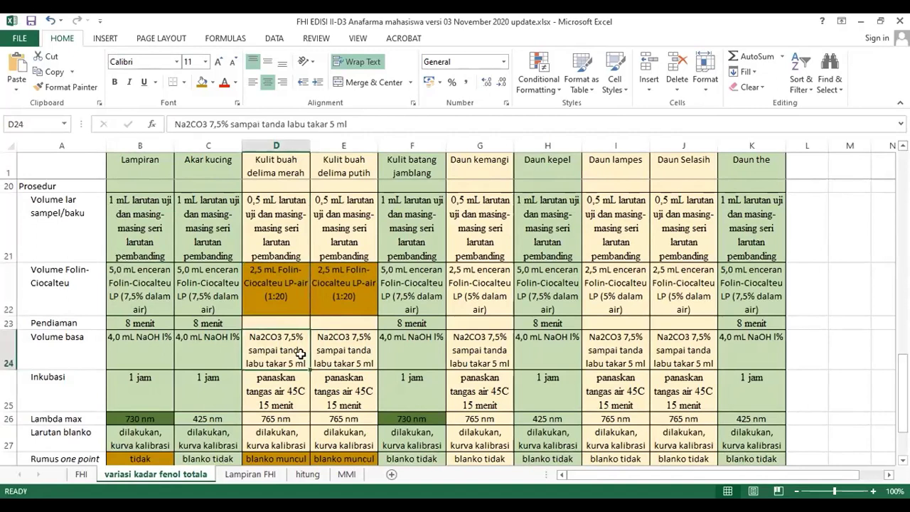
left_click(273, 228)
left_click_drag(137, 212, 162, 351)
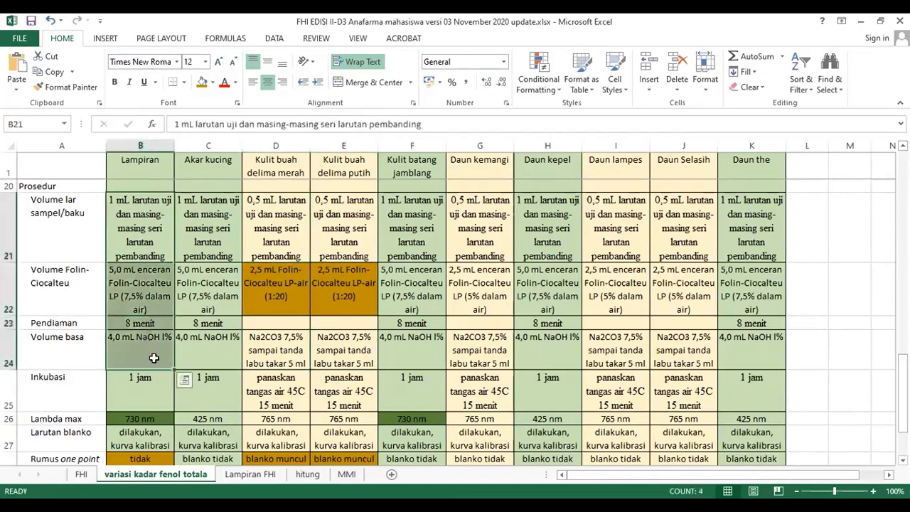
left_click_drag(270, 224, 292, 352)
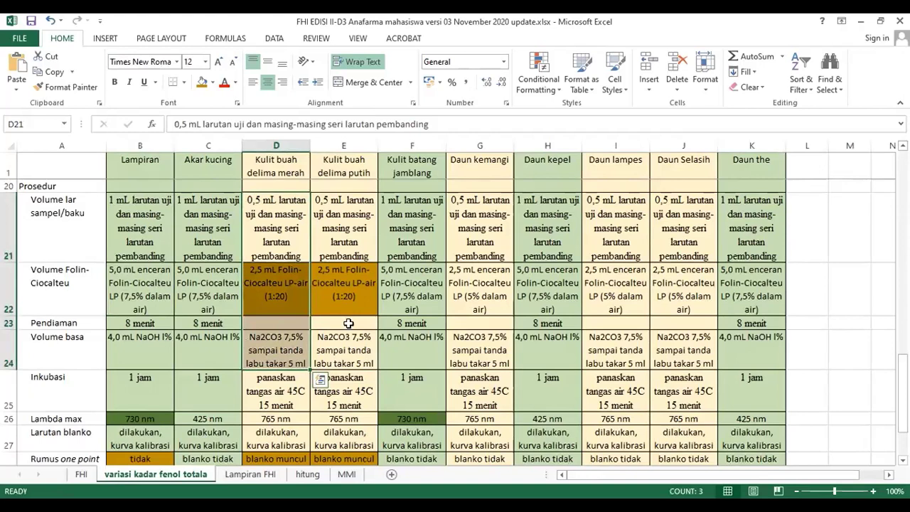
left_click_drag(145, 228, 145, 363)
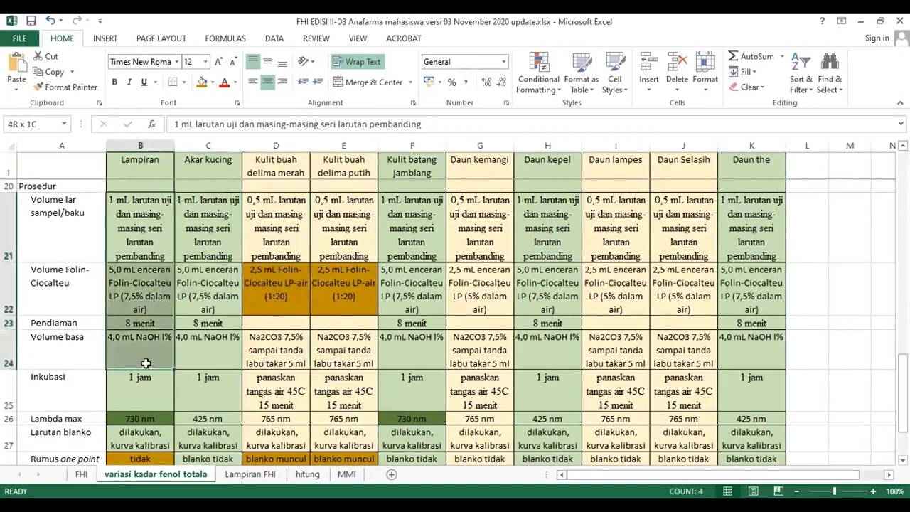
left_click_drag(292, 206, 292, 359)
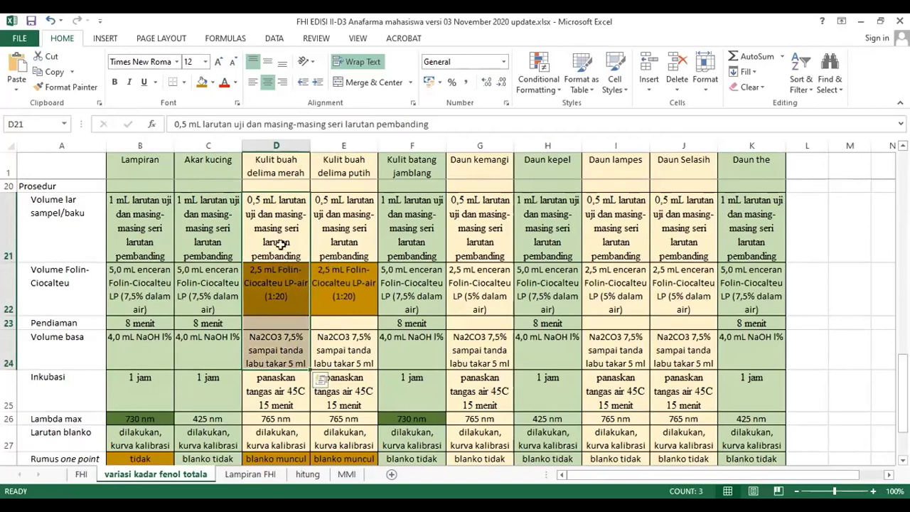
Check Kulit buah delima merah's reagents, compare its Inkubasi with Lampiran, and review the Lambda max of both Kulit buah delima types
left_click(275, 295)
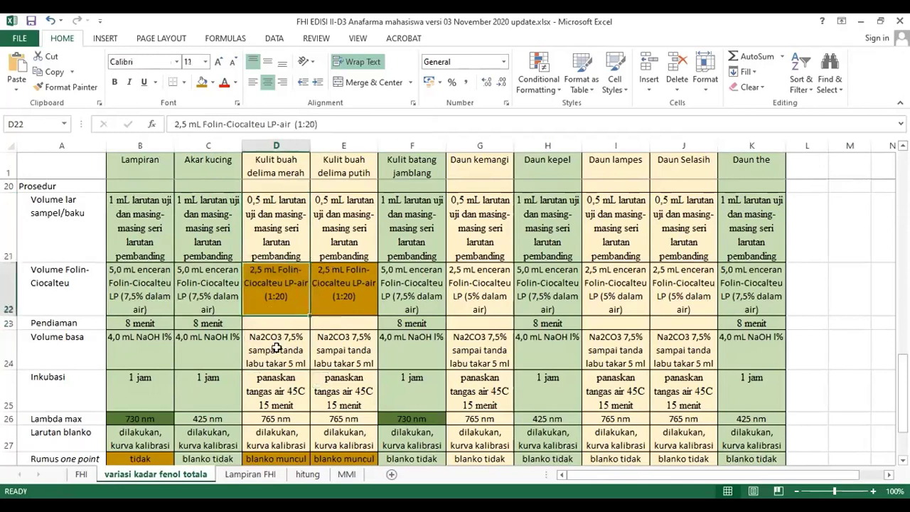
left_click(274, 349)
left_click(287, 402)
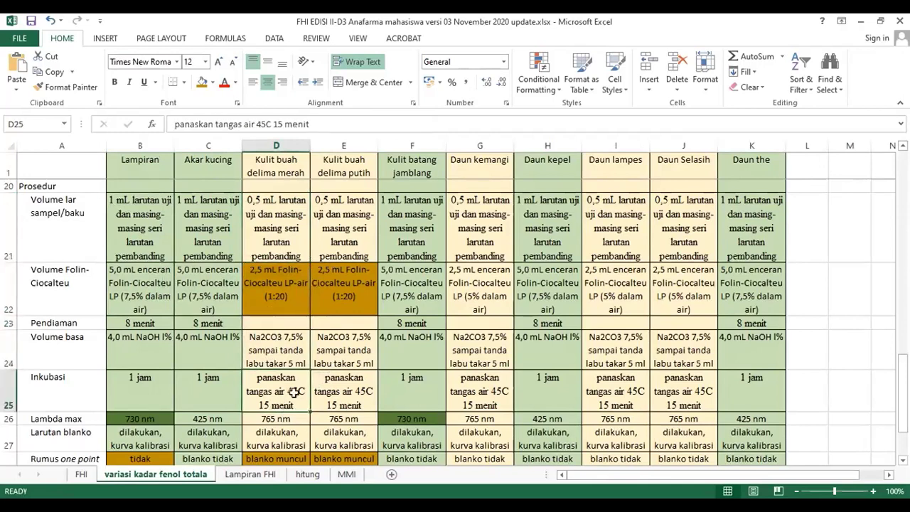
left_click(122, 386)
left_click(306, 393)
left_click_drag(284, 422, 333, 423)
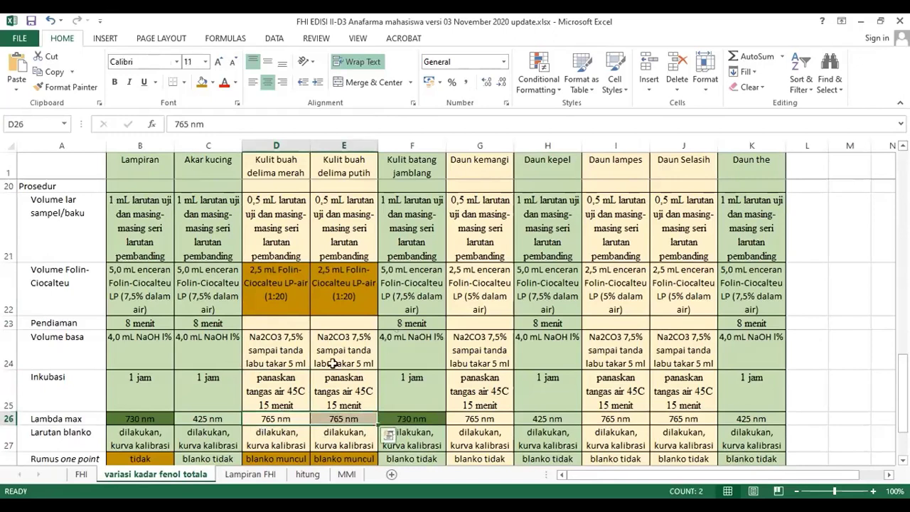
Look over the Daun kemangi, Daun lampes and Daun Selasih columns and compare the sample volumes of Daun kemangi and Daun lampes
left_click(481, 213)
key("Left")
key("Left")
key("Left")
left_click(609, 159)
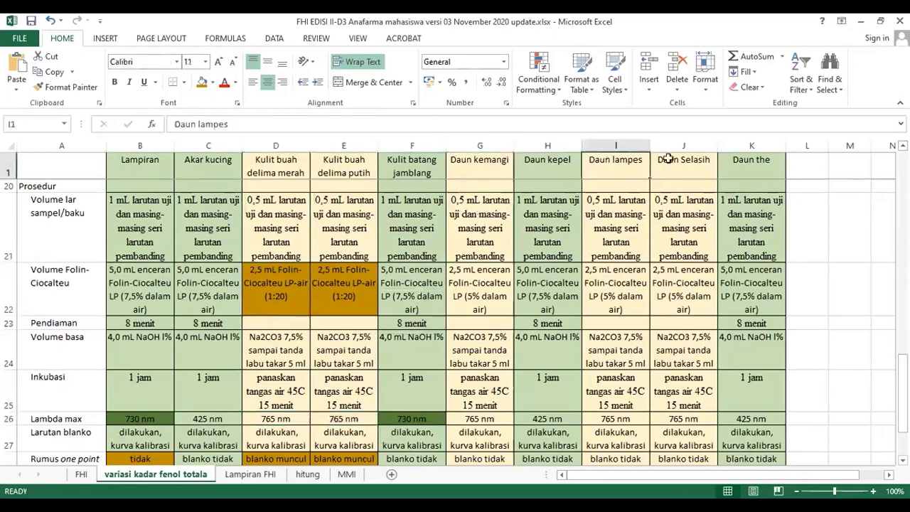
left_click(667, 159)
left_click(469, 216)
left_click(616, 227)
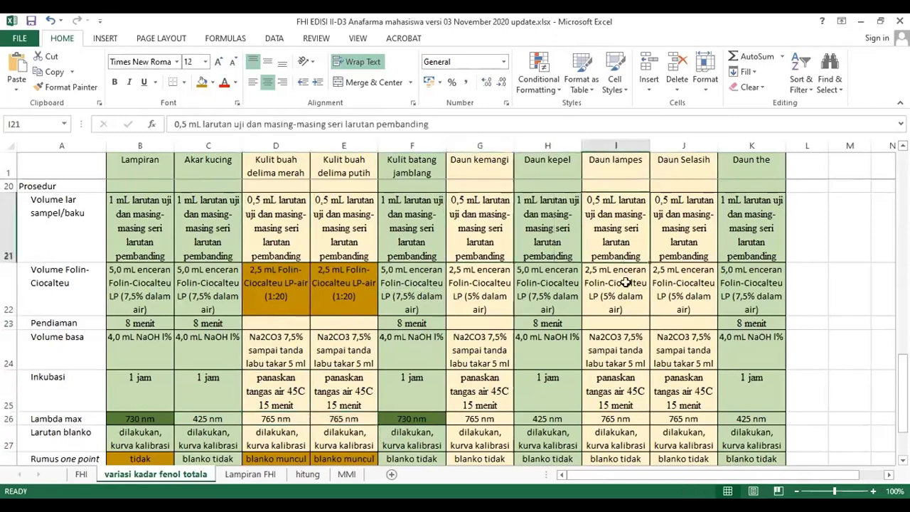
Compare the Folin-Ciocalteu volume and concentration of Daun lampes with Lampiran and Kulit buah delima merah
left_click(615, 310)
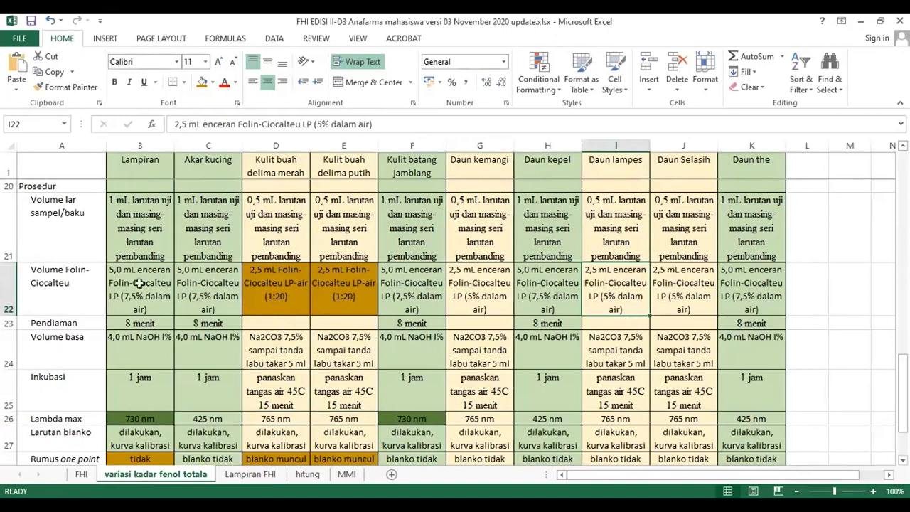
left_click(156, 305)
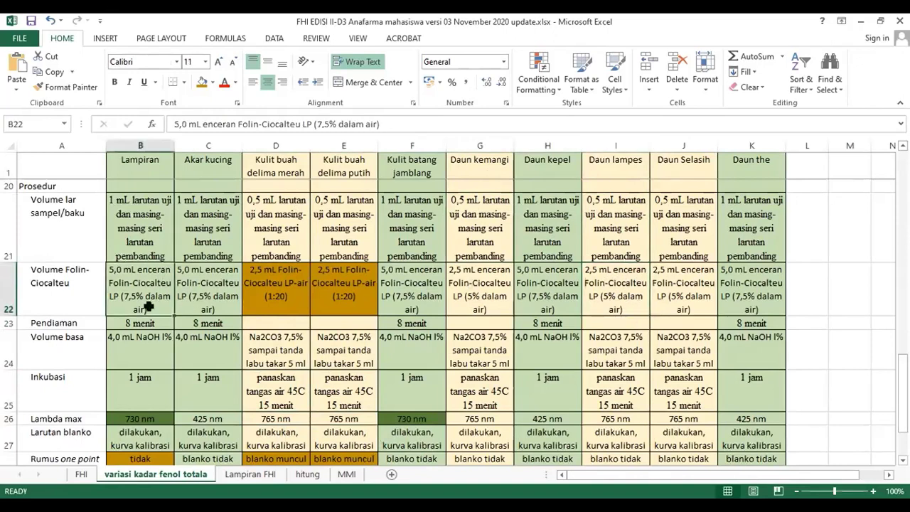
left_click(611, 306)
mouse_move(280, 285)
left_mouse_down()
mouse_move(315, 289)
mouse_move(281, 289)
left_mouse_up()
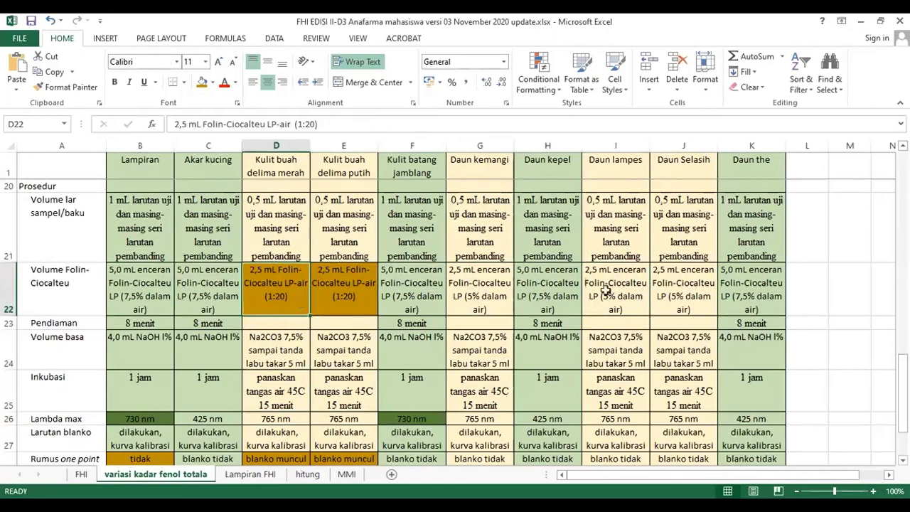
left_click(632, 286)
Check the Pendiaman cells of Daun kemangi and Daun lampes, and the Volume basa of both and Daun Selasih
left_click(490, 324)
left_click(622, 322)
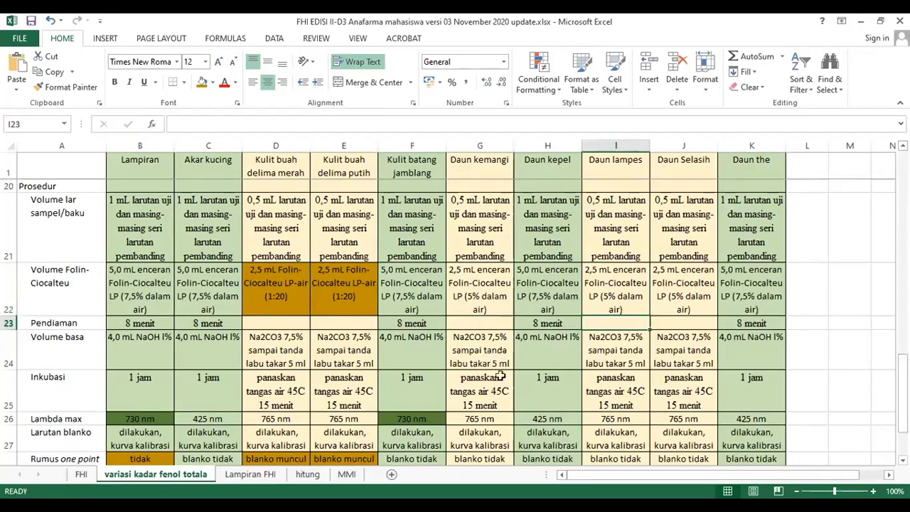
left_click(468, 352)
left_click(598, 352)
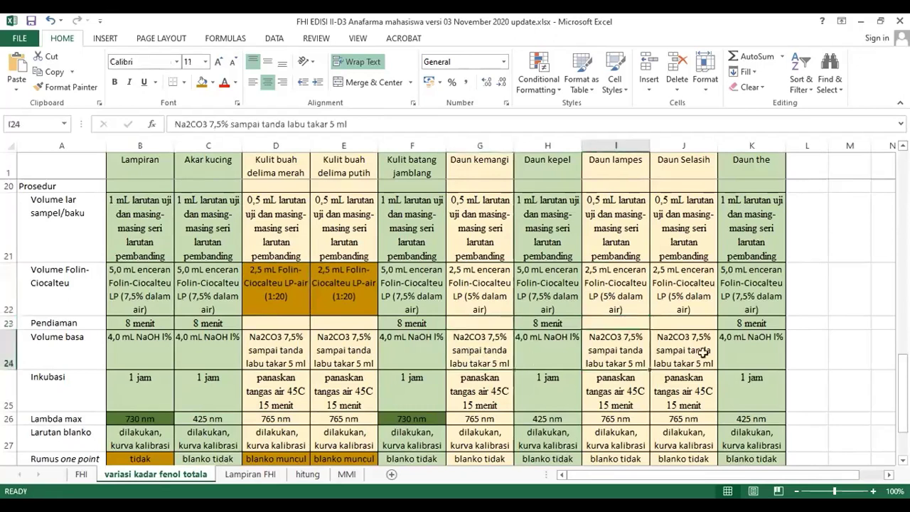
left_click(702, 353)
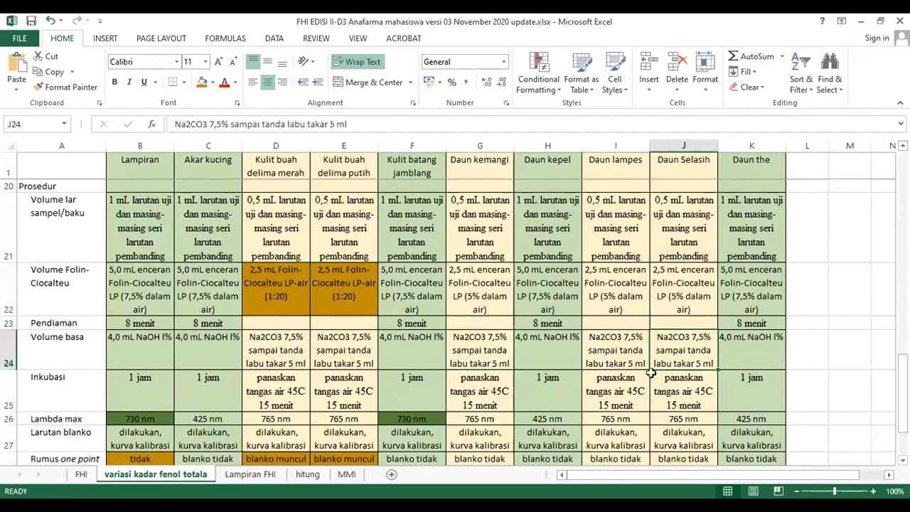
Review the sample volume and Folin-Ciocalteu volume of Daun Selasih
left_click(676, 288)
left_click(677, 217)
left_click(674, 275)
left_click(674, 213)
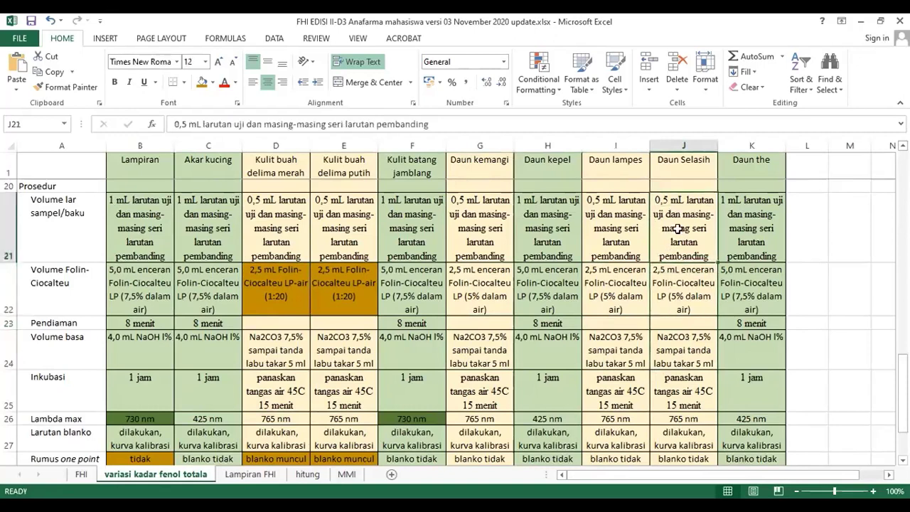
left_click(683, 284)
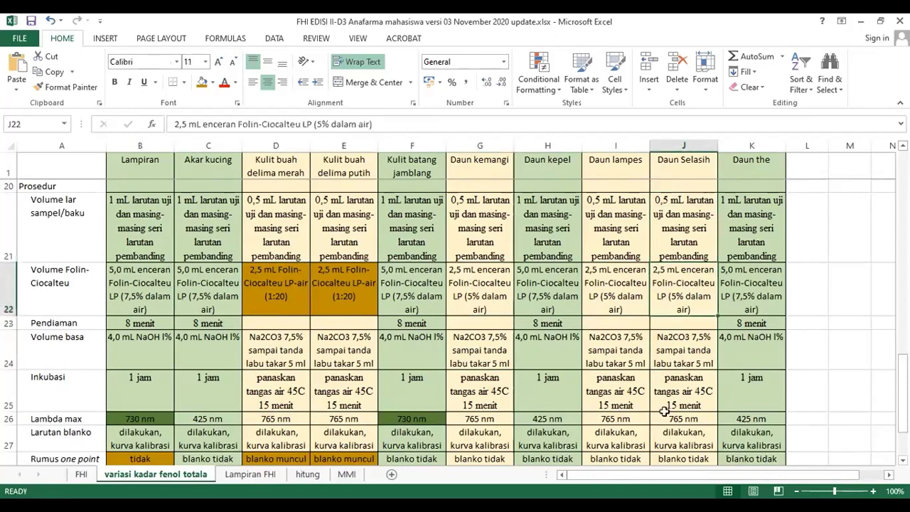
Examine the Inkubasi conditions across the columns from Daun kemangi to Daun Selasih
left_click(695, 377)
key("Left")
key("Left")
key("Left")
key("Right")
key("Right")
key("Right")
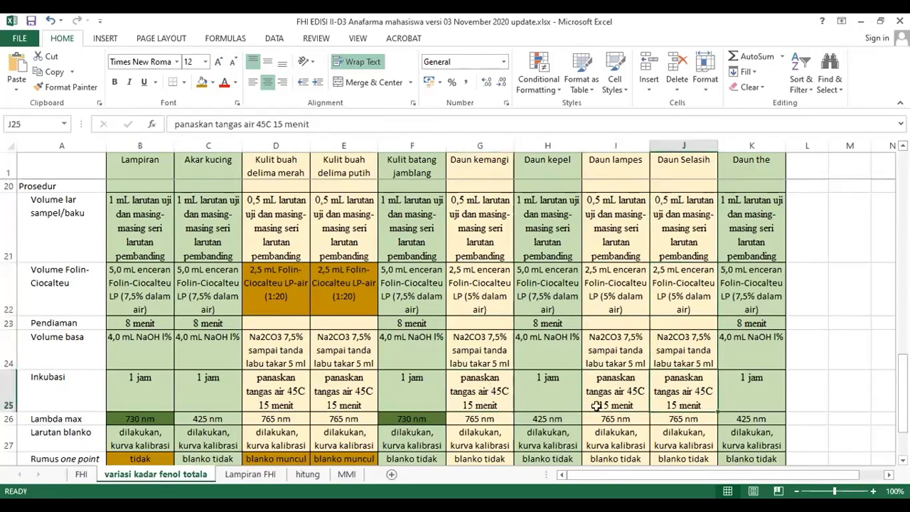
Check the Lambda max of Daun kemangi, Daun lampes and Daun Selasih
scroll(595, 406, "down", 1)
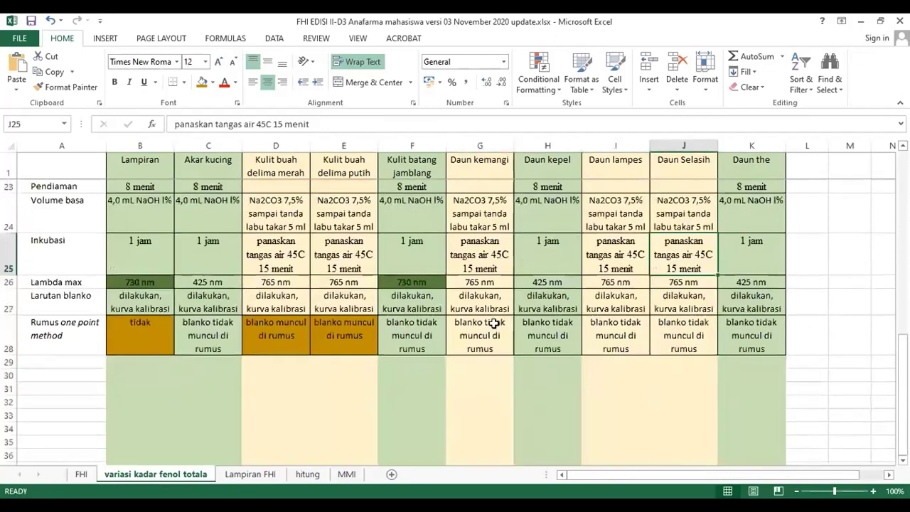
left_click(479, 282)
left_click(604, 281)
left_click(684, 282)
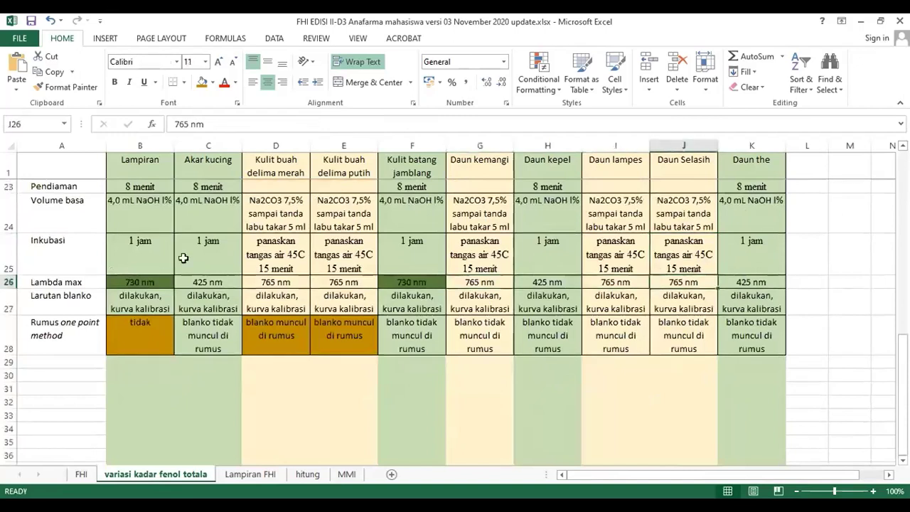
Colour the Lambda max values of Akar kucing, Daun kepel and Daun the red
left_click(199, 280)
left_click(224, 82)
left_click(545, 283)
left_click(224, 82)
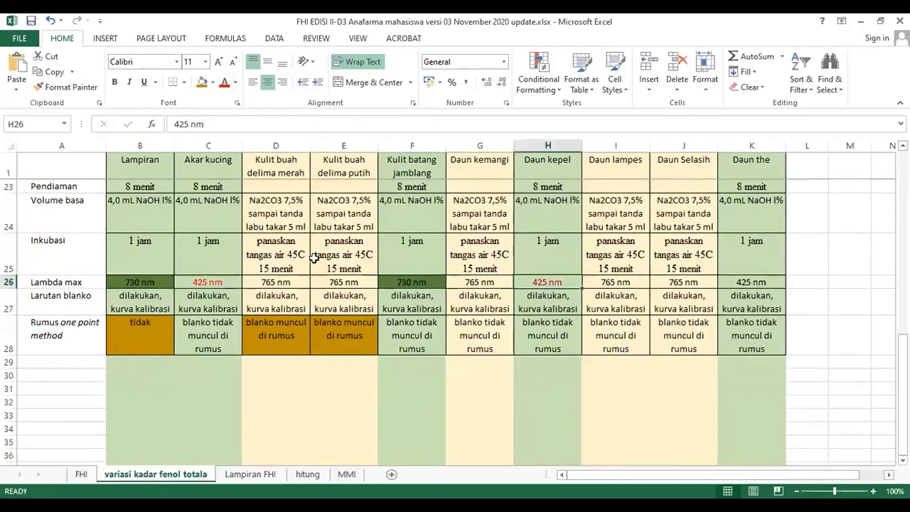
scroll(612, 392, "up", 1)
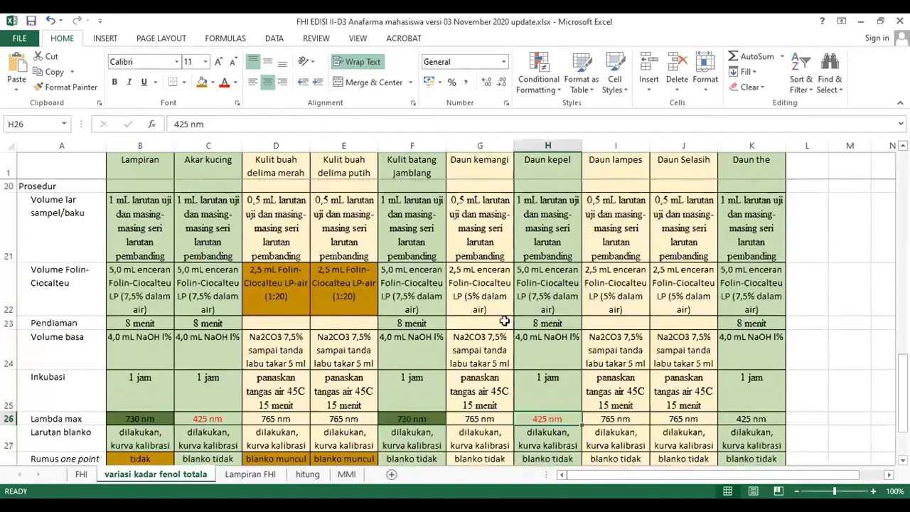
left_click(767, 421)
left_click(224, 82)
Examine the Larutan blanko row together with Lampiran's sample volume and the solvent used in its extract preparation
scroll(637, 303, "down", 1)
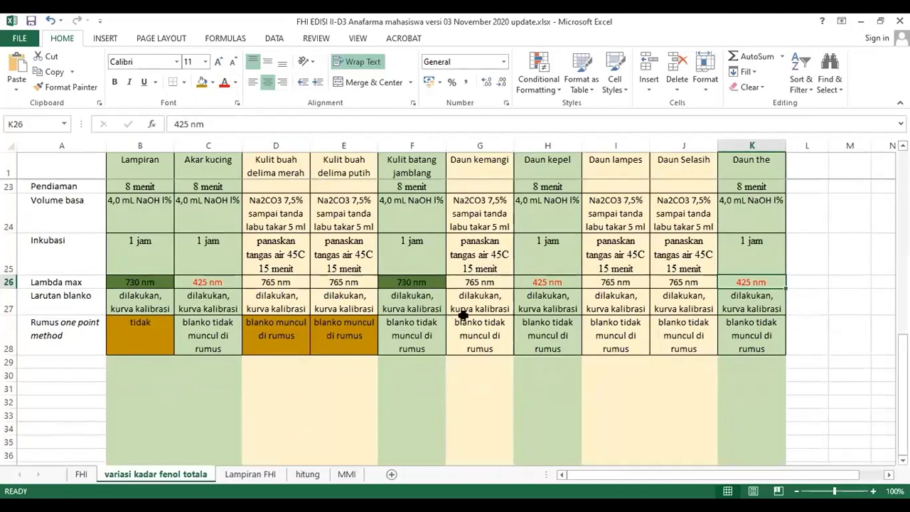
left_click(72, 296)
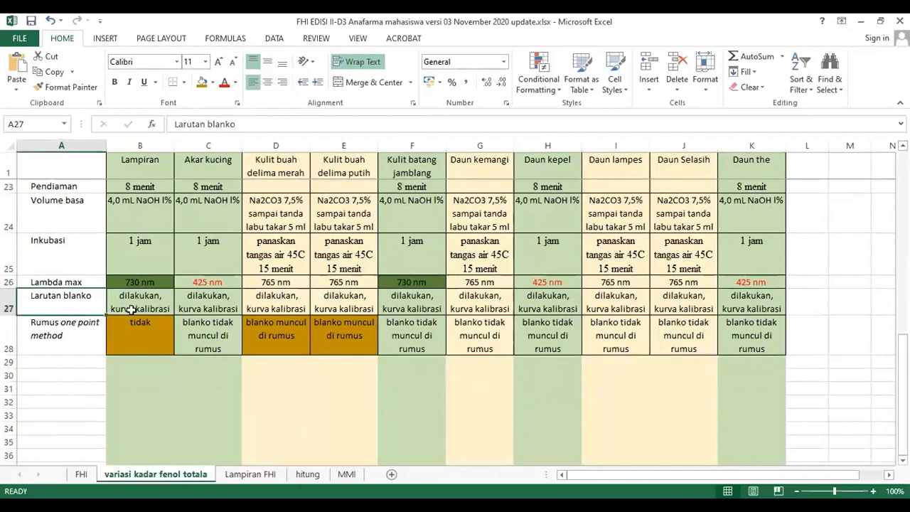
scroll(132, 309, "up", 1)
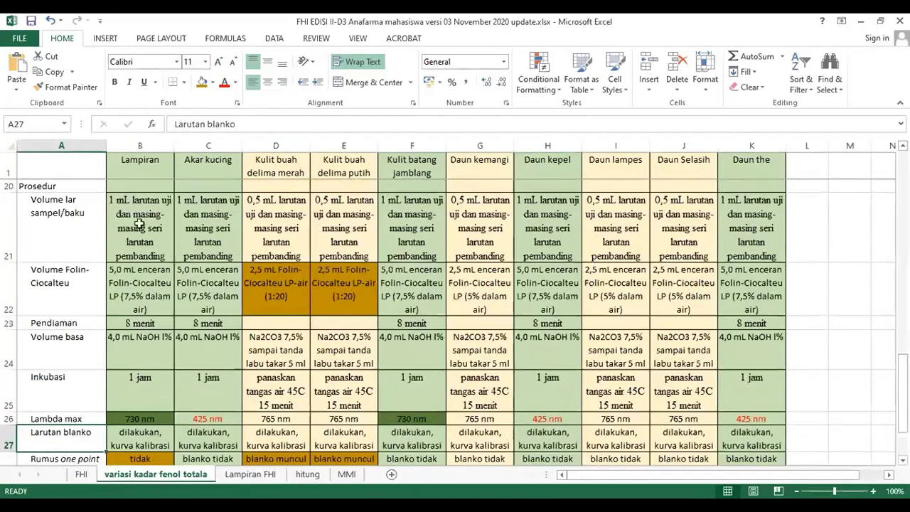
left_click(139, 212)
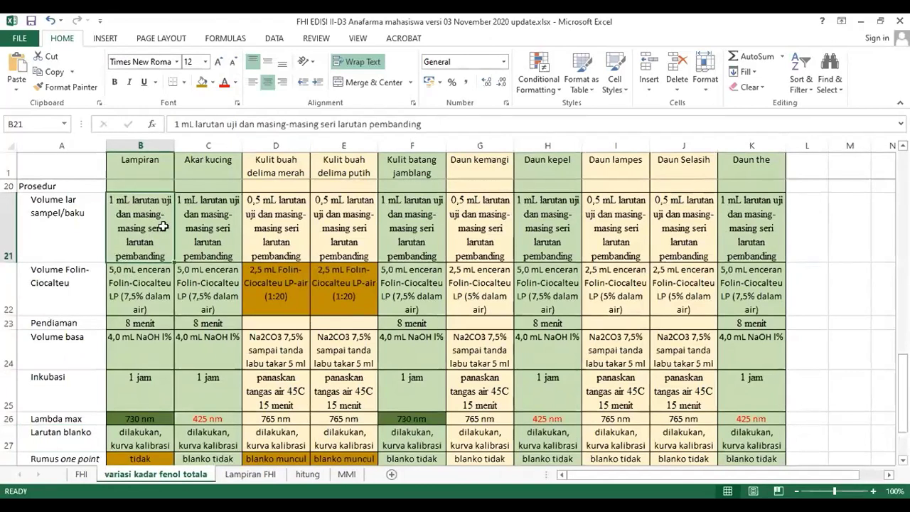
scroll(142, 243, "up", 4)
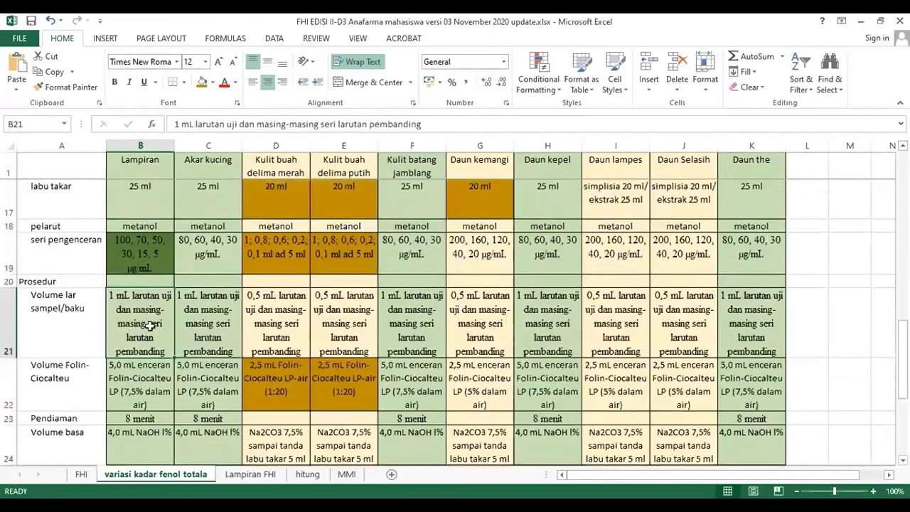
left_click(145, 268)
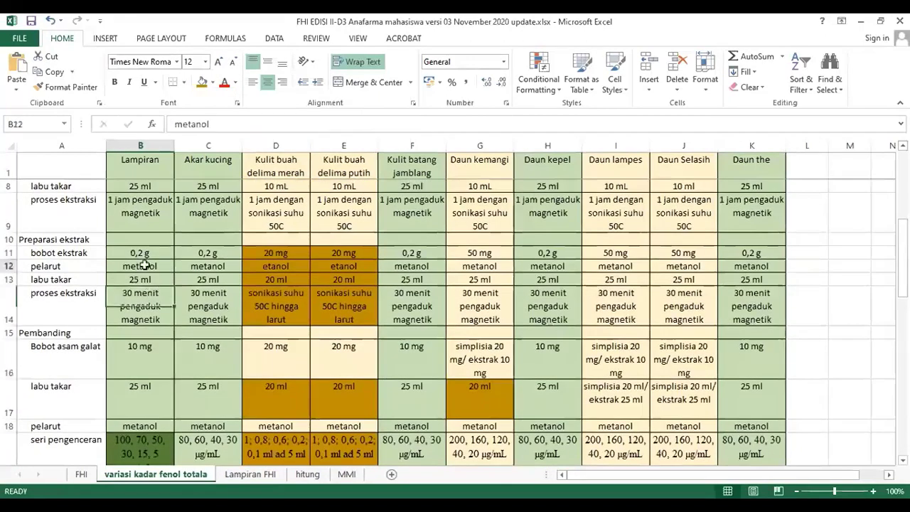
double_click(155, 268)
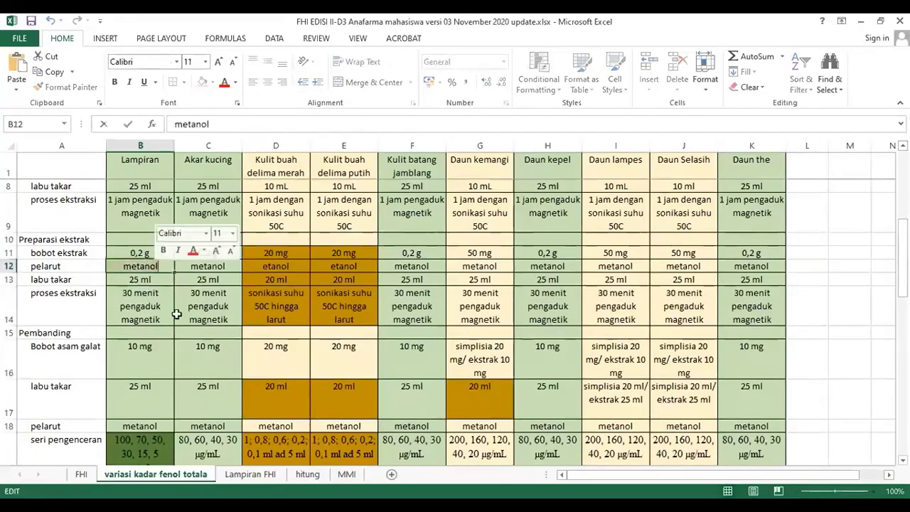
Review Lampiran's sample volume, Folin-Ciocalteu volume, base volume and Larutan blanko entry
scroll(156, 270, "down", 4)
left_click(154, 245)
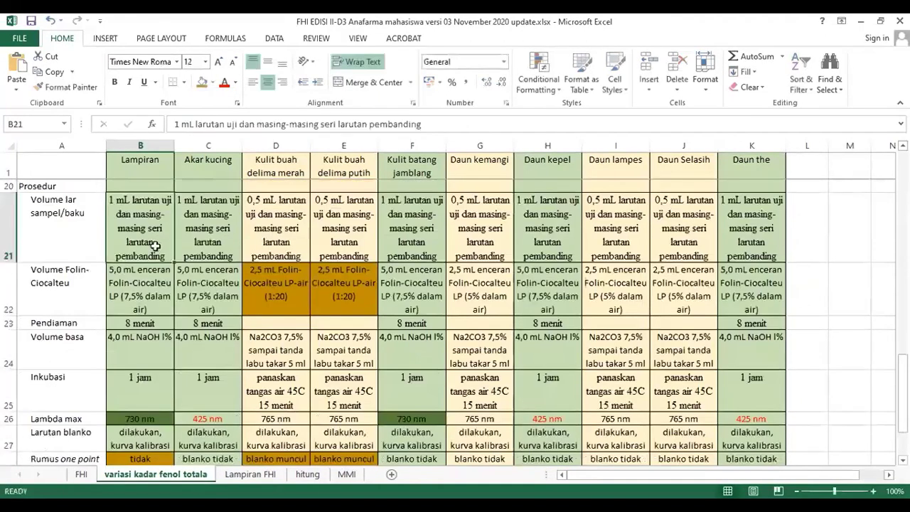
left_click(151, 302)
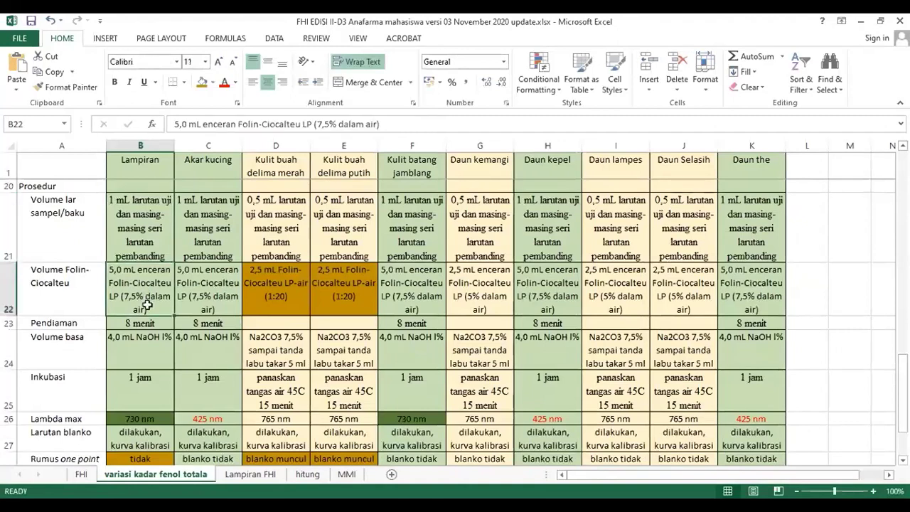
left_click(142, 358)
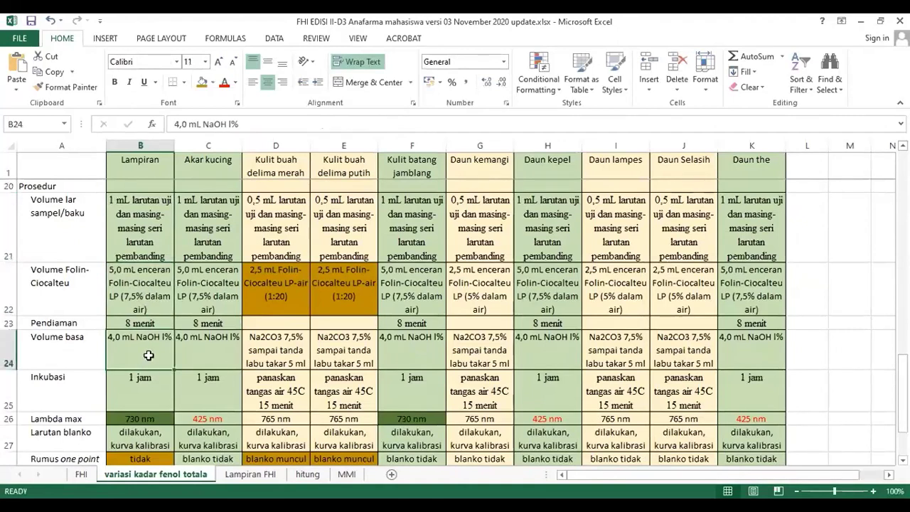
scroll(150, 355, "down", 1)
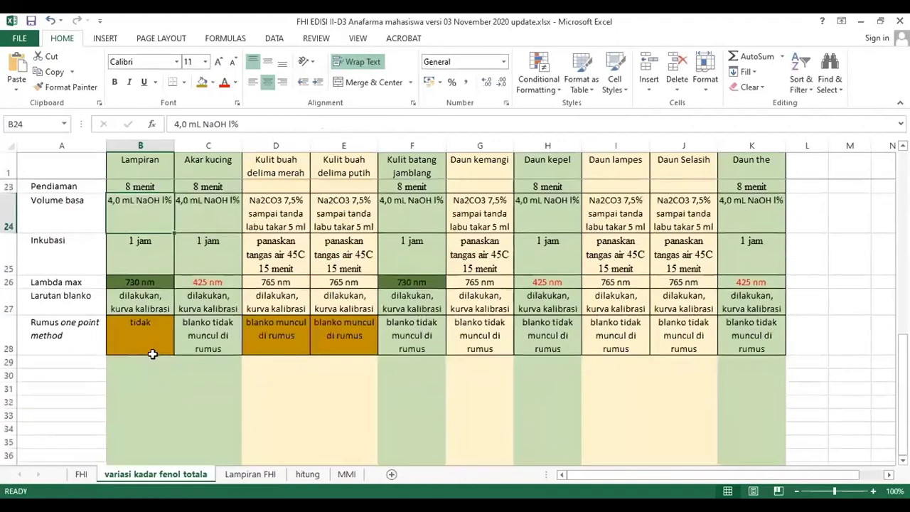
left_click(156, 307)
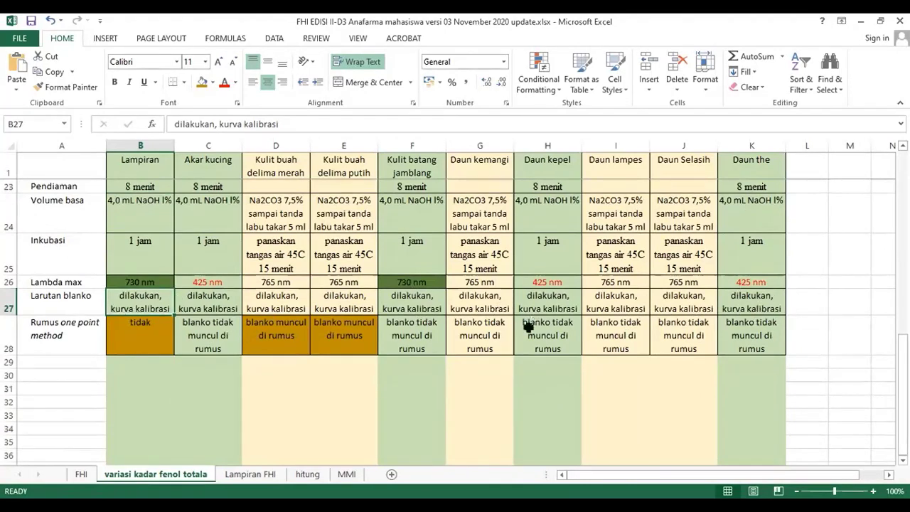
Examine the Rumus one point method row for Lampiran and both Kulit buah delima types
left_click(57, 340)
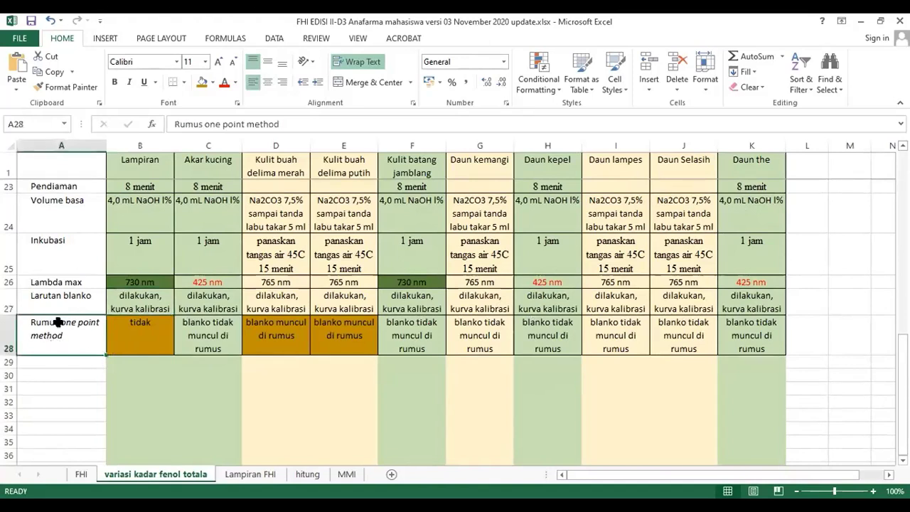
left_click(146, 334)
key("ctrl+Up")
key("ctrl+Down")
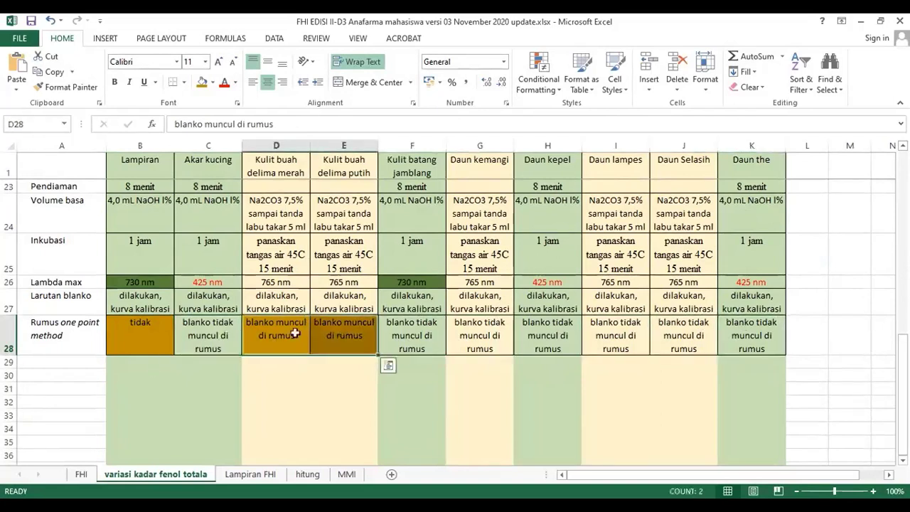
left_click_drag(287, 336, 325, 335)
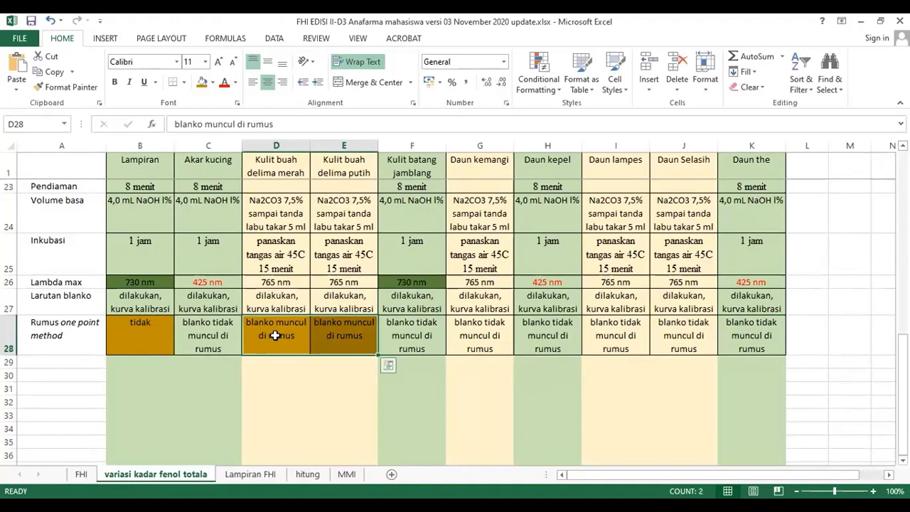
mouse_move(288, 332)
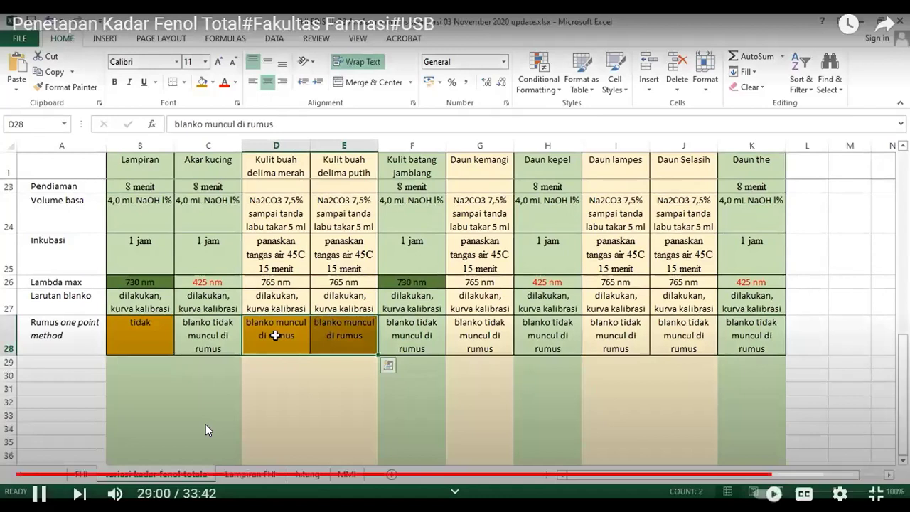